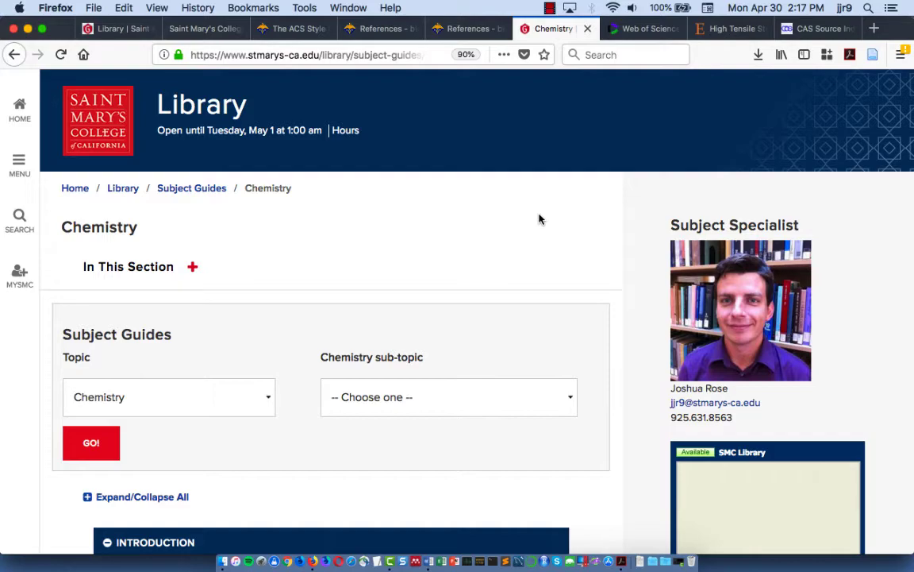
Step: Open the eBook version of The ACS style guide from the Chemistry guide's Citing & Writing & Presentations section
scroll(539, 219, "down", 20)
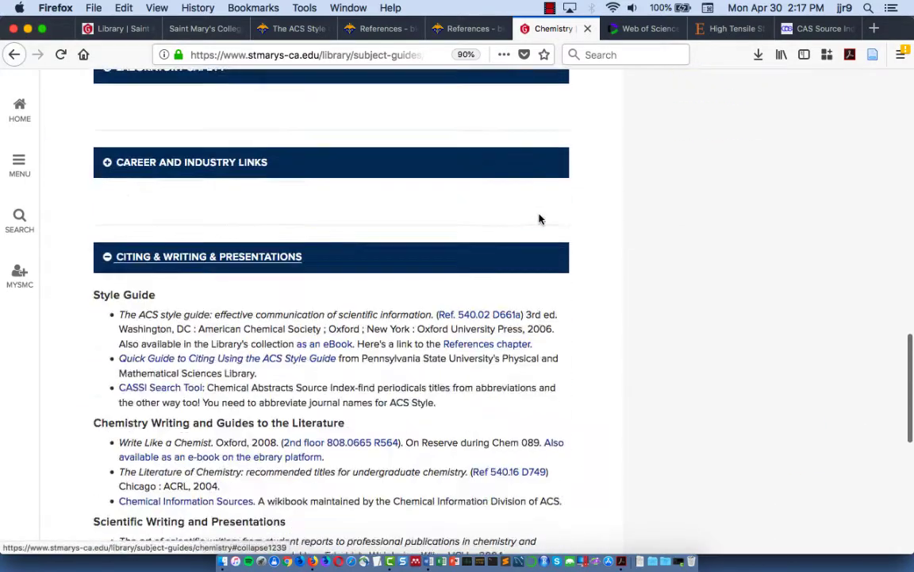
scroll(539, 219, "up", 3)
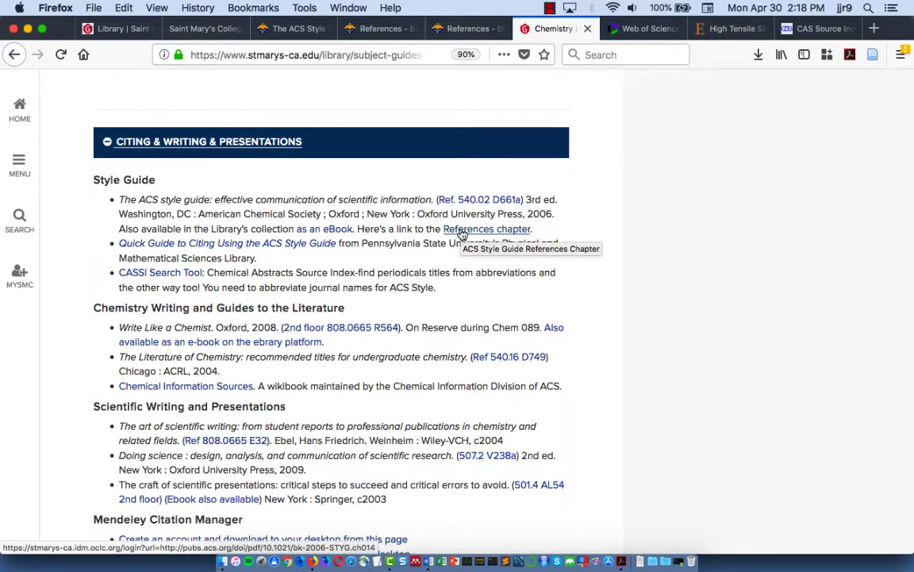
left_click(343, 231)
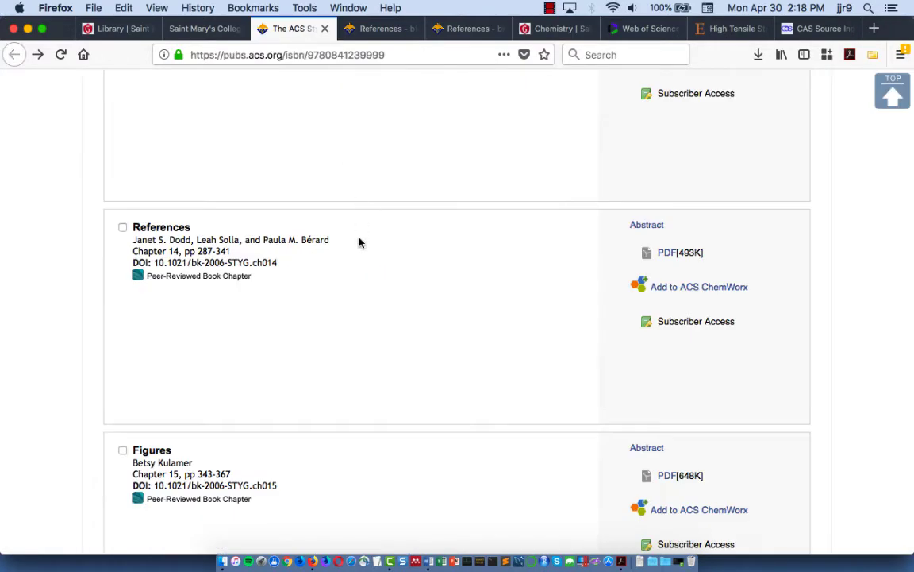
Step: Look through the ACS Style Guide's chapter list, from the early chapters on scientific papers to Chapter 14, References
scroll(359, 242, "up", 5)
scroll(359, 242, "up", 15)
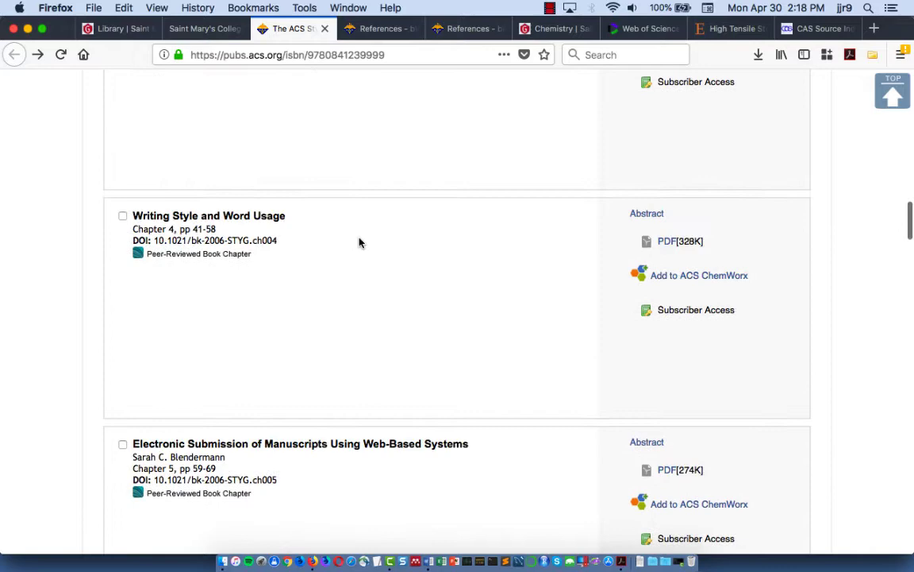
scroll(359, 242, "up", 5)
scroll(359, 242, "down", 4)
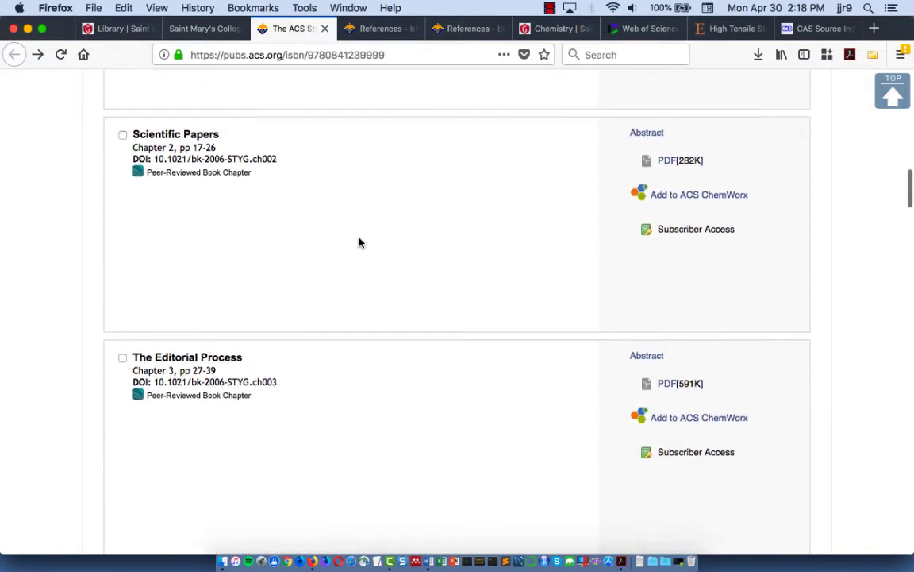
scroll(358, 242, "down", 9)
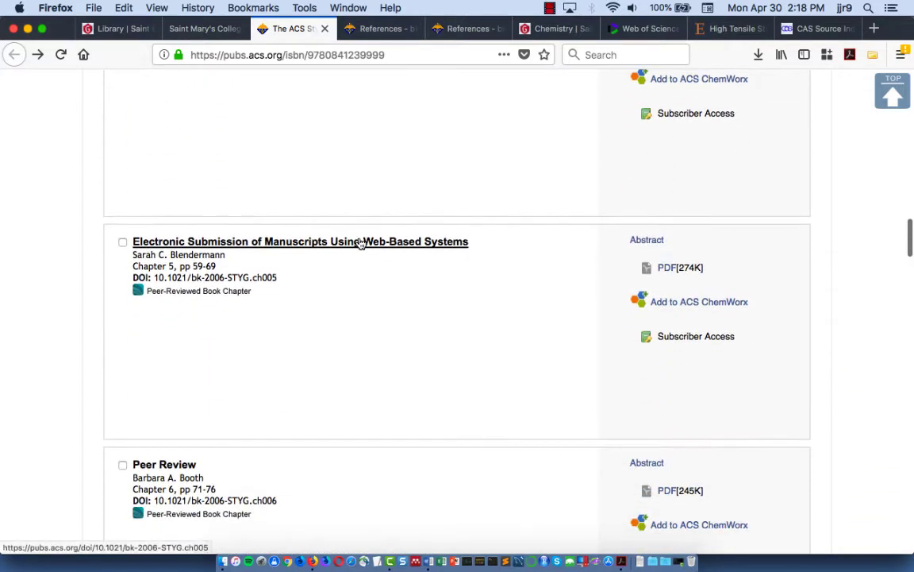
scroll(360, 243, "down", 10)
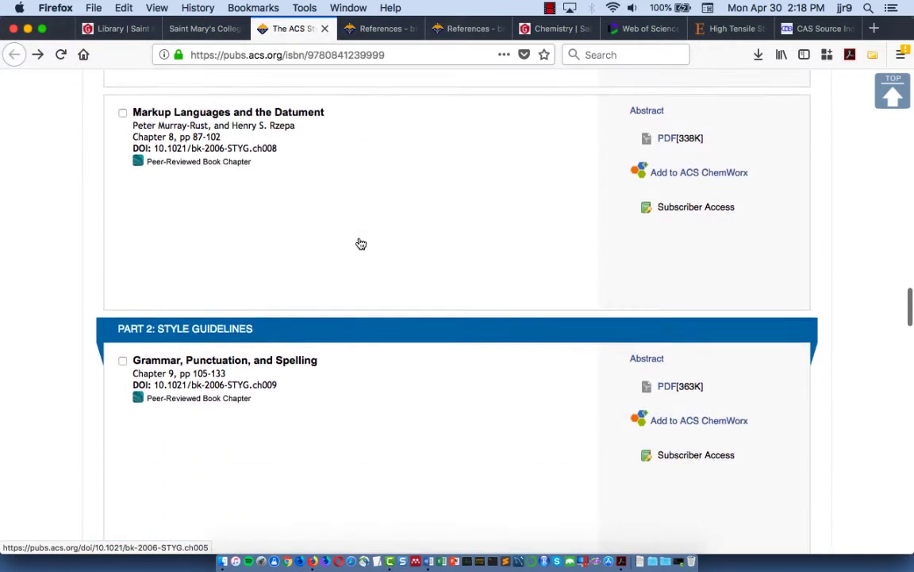
scroll(361, 243, "down", 8)
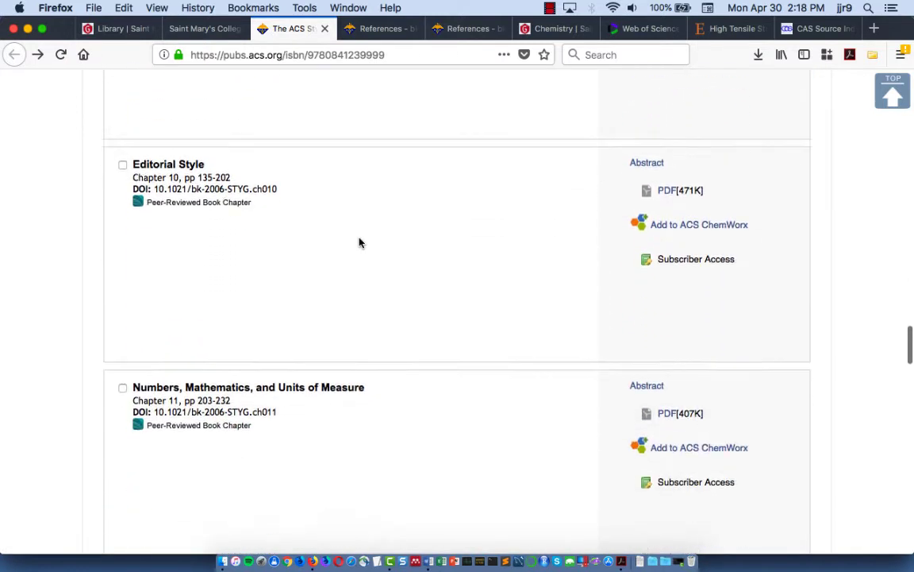
scroll(359, 242, "down", 2)
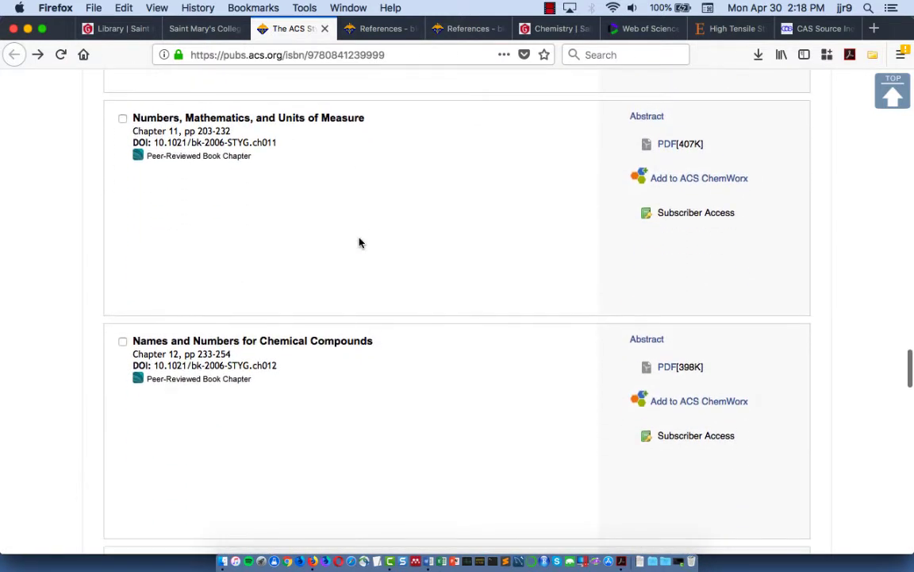
scroll(359, 242, "down", 5)
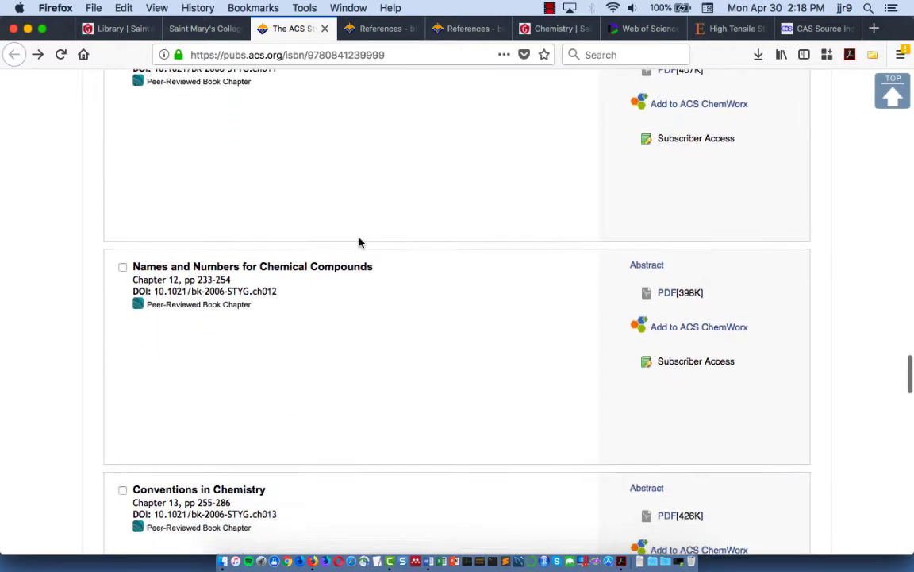
scroll(358, 242, "down", 12)
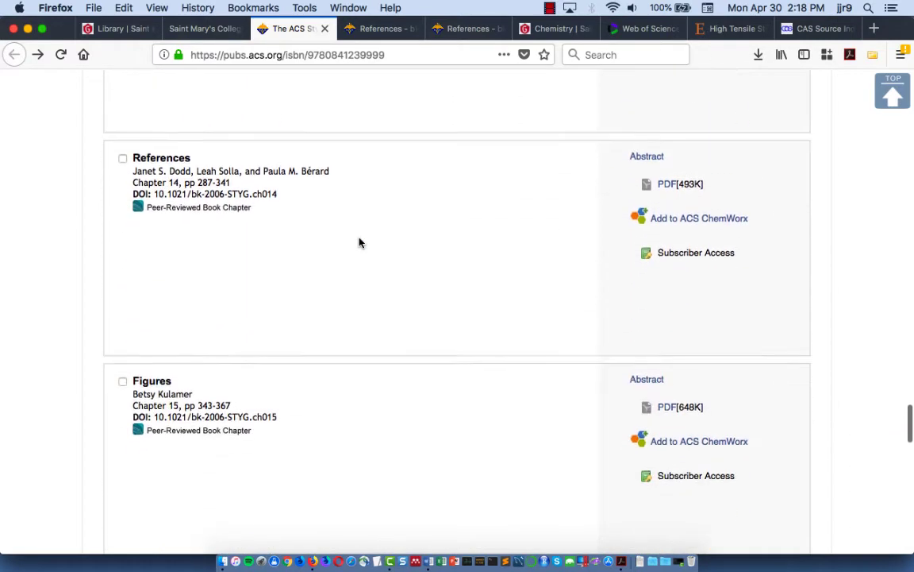
scroll(359, 242, "up", 6)
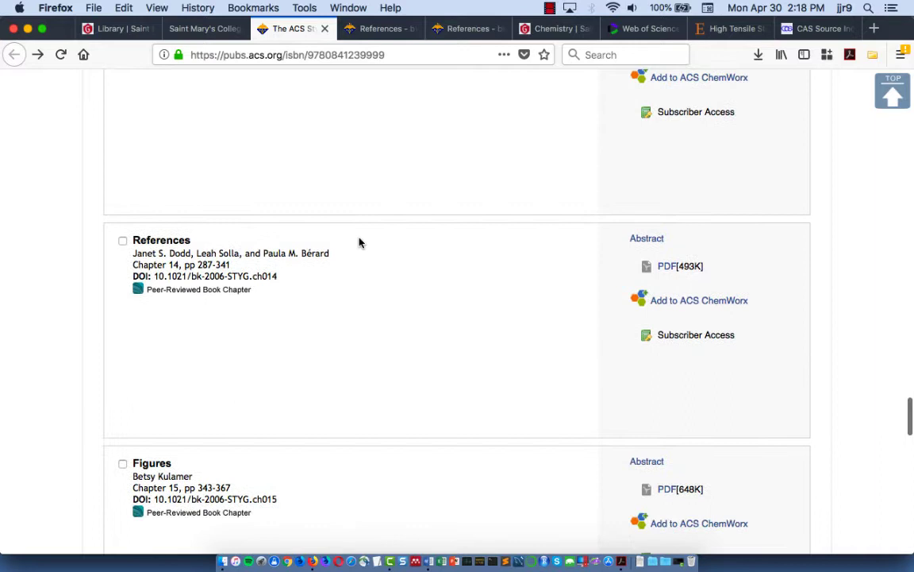
scroll(359, 242, "down", 3)
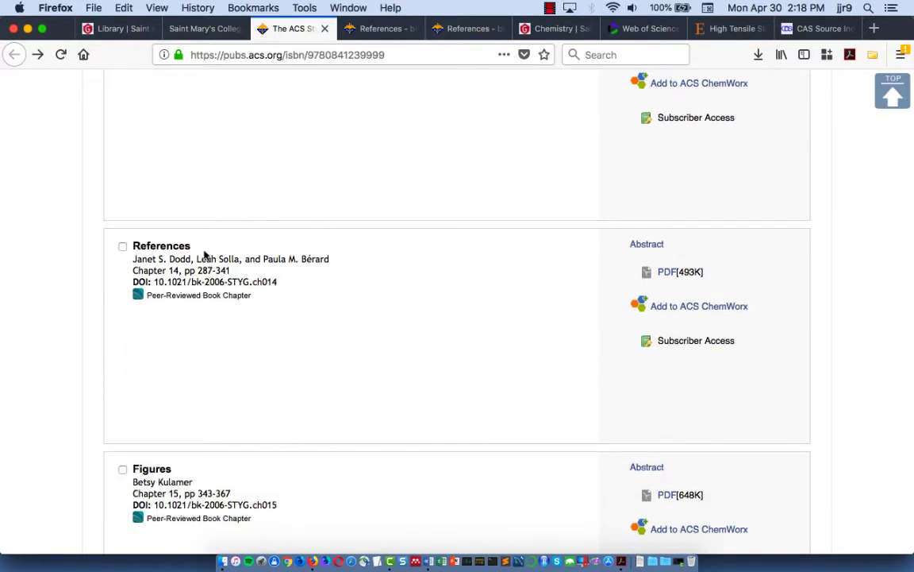
Step: Bring up the References chapter PDF and examine the Citing References in Text section on its first page
left_click(379, 30)
scroll(433, 302, "up", 20)
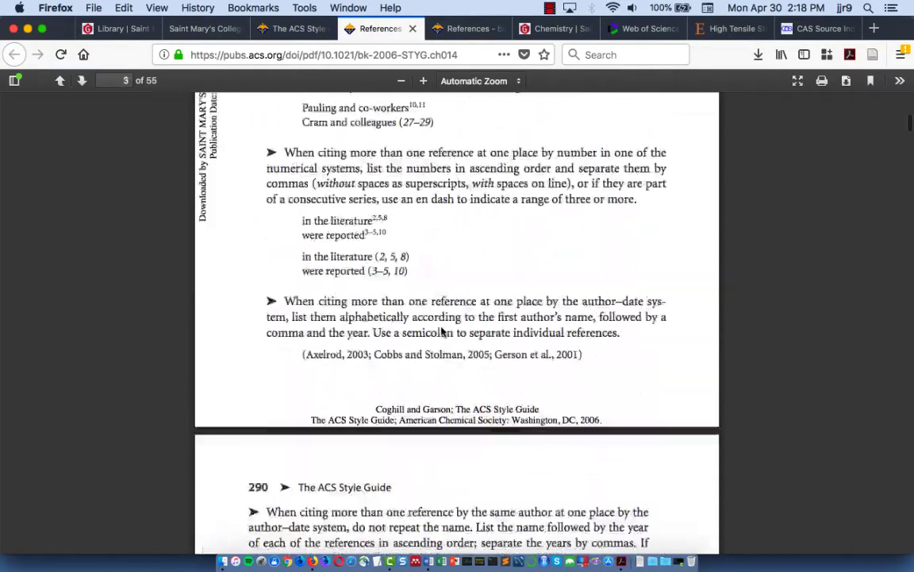
scroll(442, 332, "up", 15)
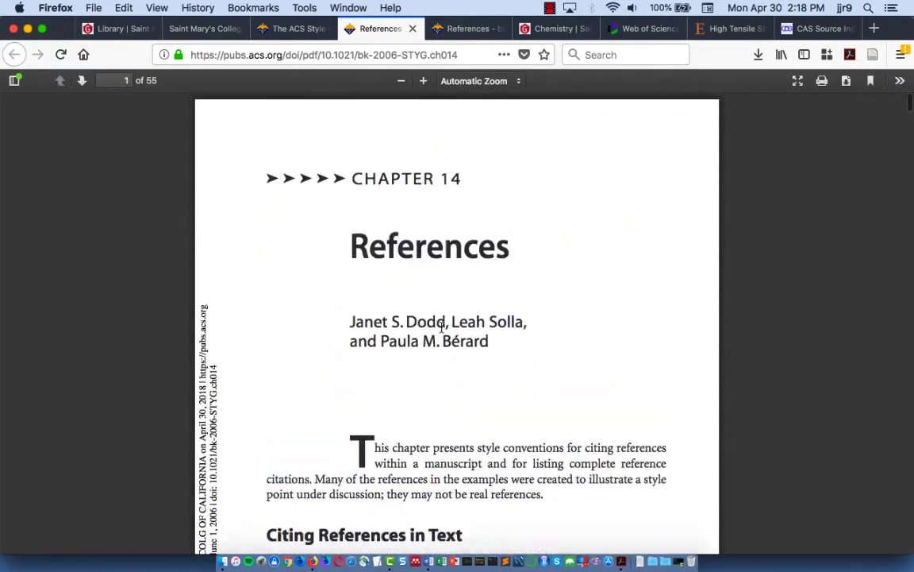
scroll(442, 328, "down", 5)
scroll(441, 328, "down", 1)
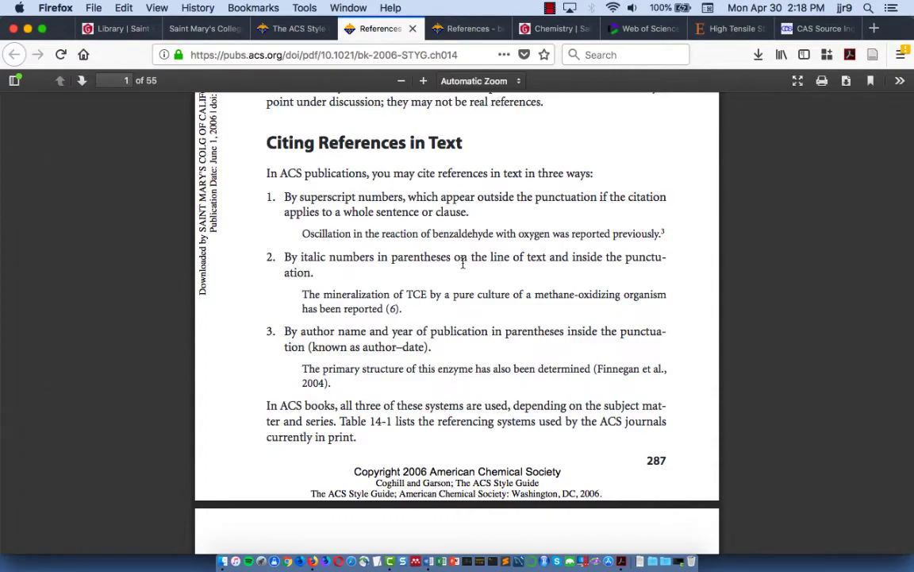
Step: Read on through Style for Reference Lists and examine the example citations in Table 14-2, Common Types of References with Examples
scroll(463, 265, "down", 20)
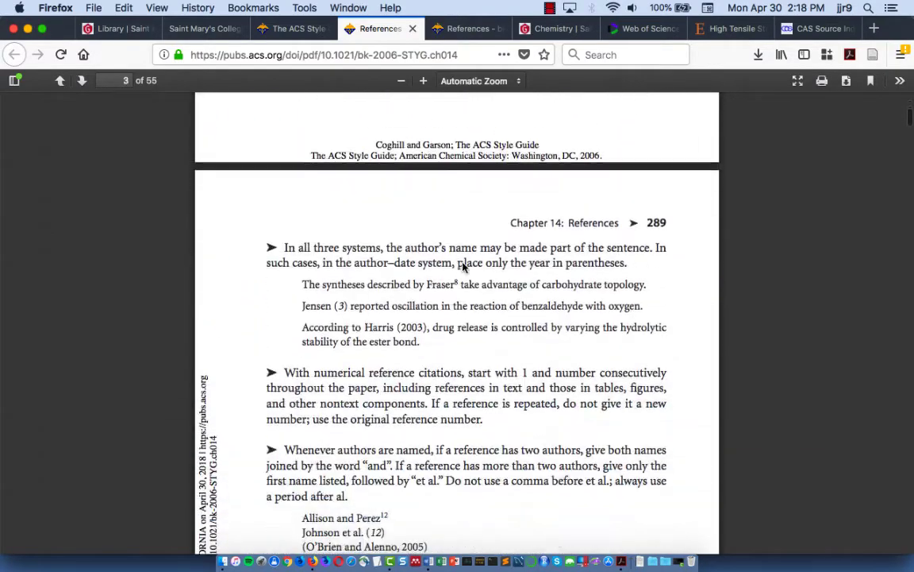
scroll(463, 266, "down", 20)
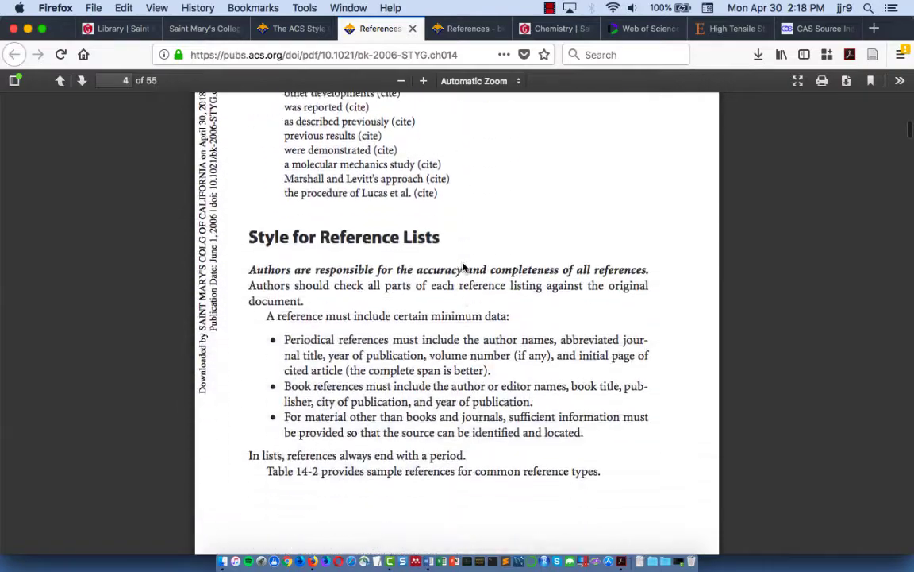
scroll(463, 267, "down", 20)
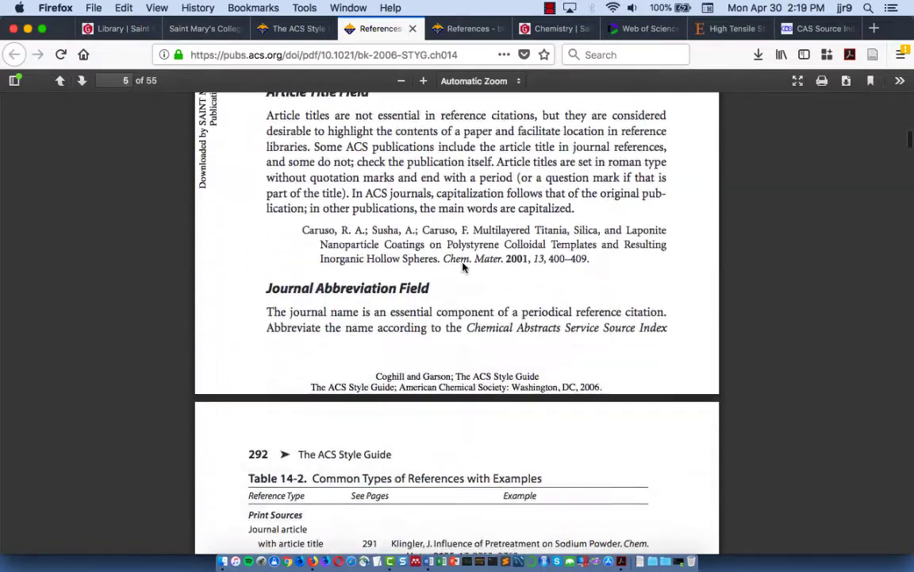
scroll(463, 267, "down", 10)
scroll(444, 246, "up", 2)
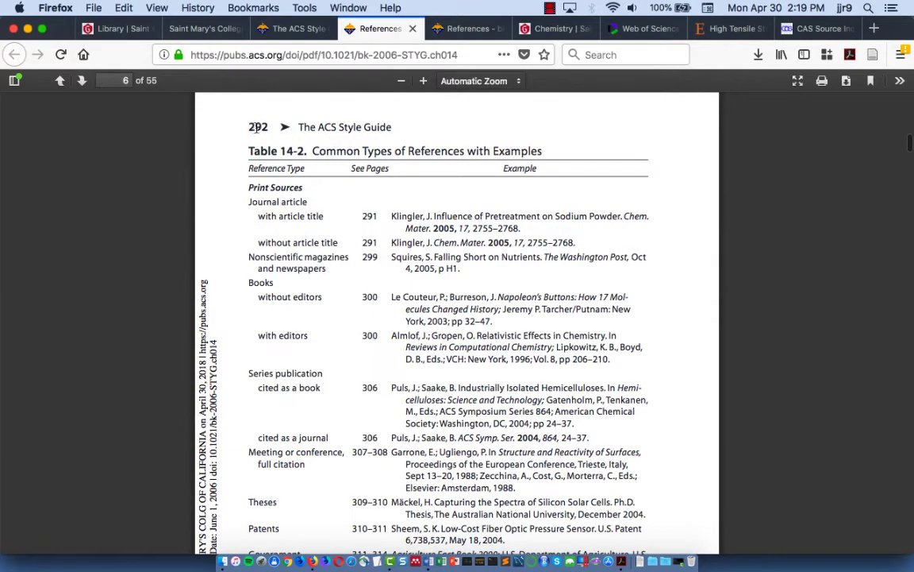
scroll(270, 143, "down", 20)
scroll(285, 159, "up", 4)
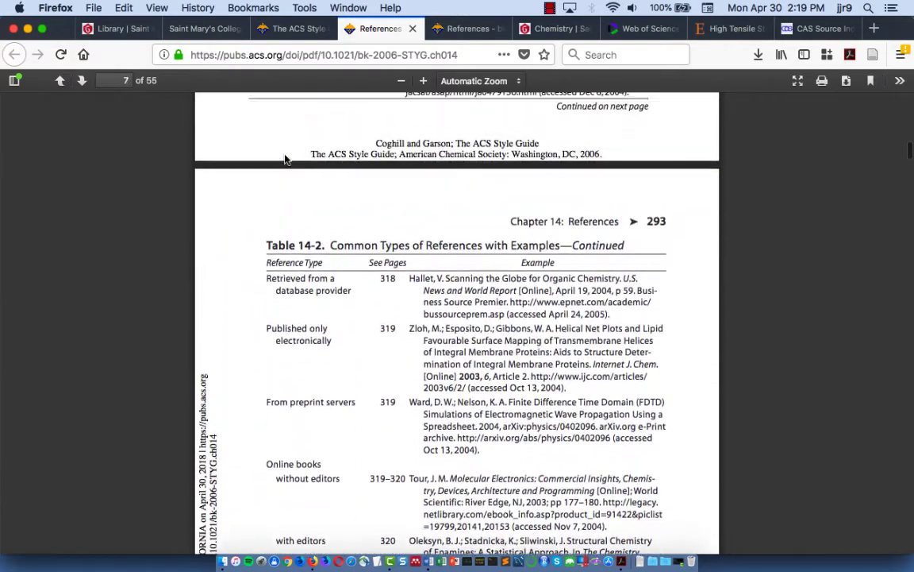
scroll(286, 159, "down", 5)
scroll(286, 159, "up", 15)
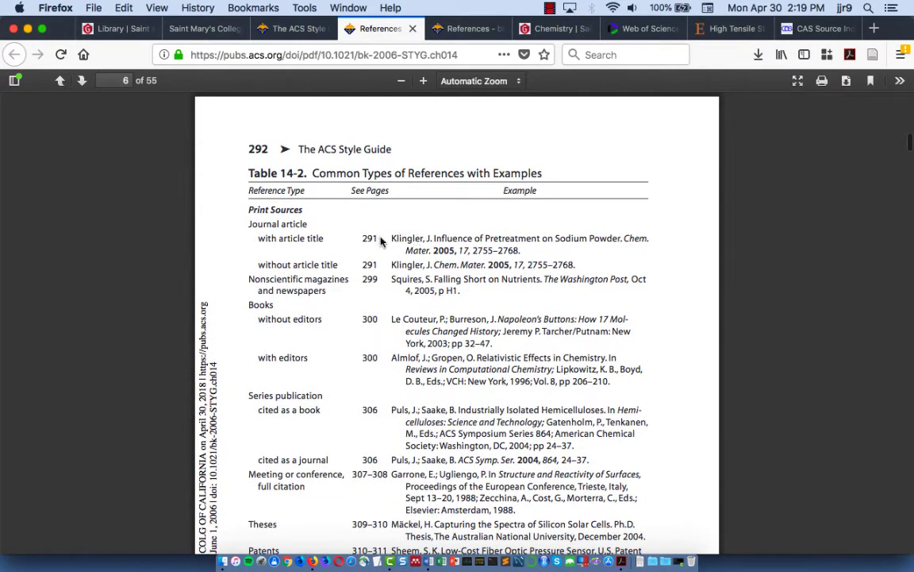
Step: Bring up the article's Web of Science record, and switch to Word to examine the example reference and journal information
left_click(644, 29)
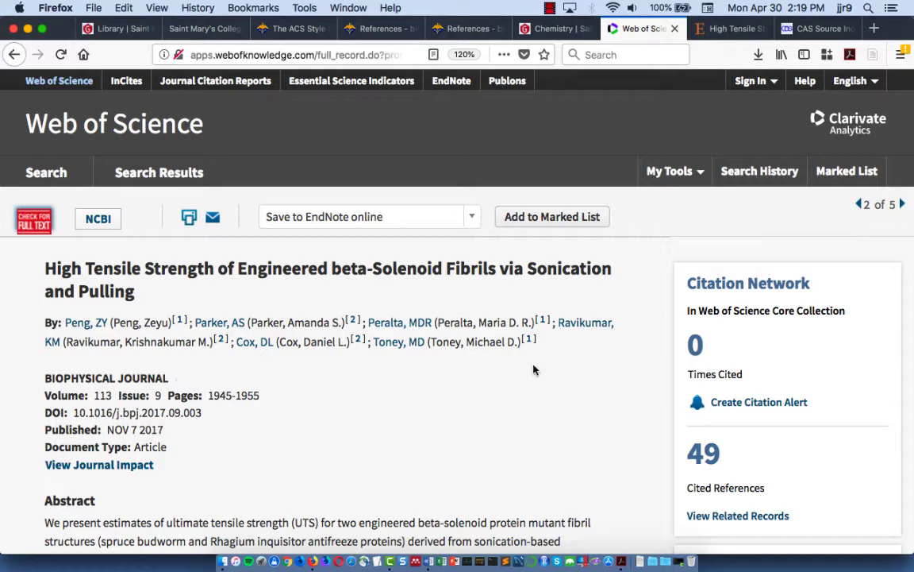
key("super+Tab")
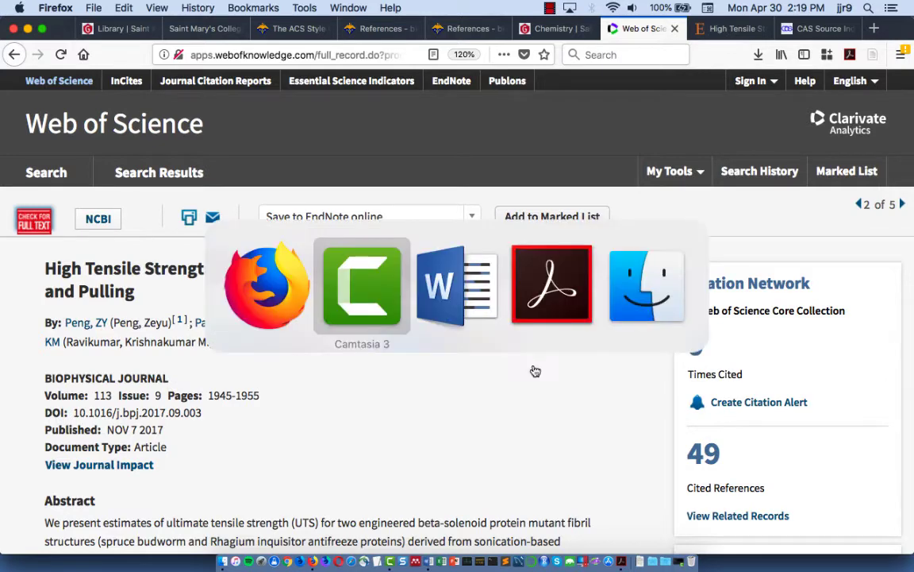
key("super+Tab")
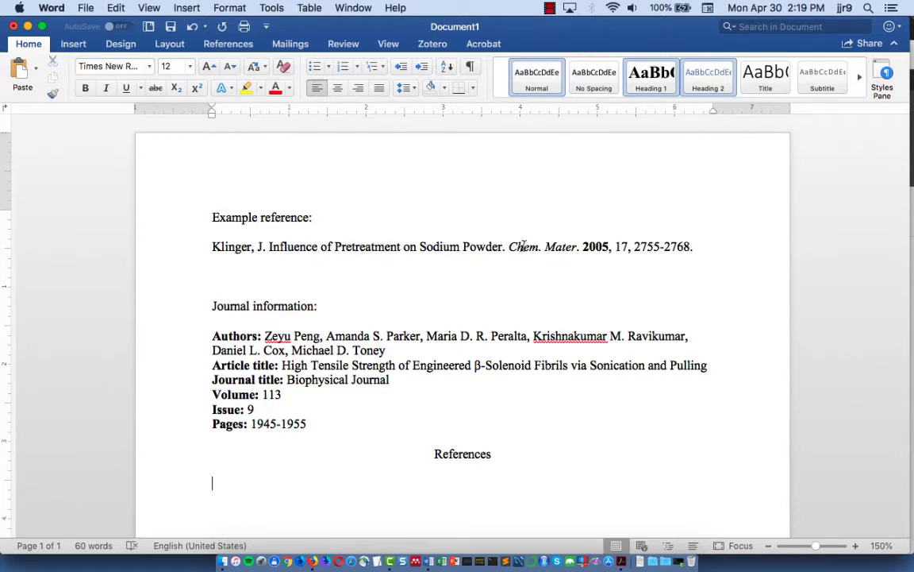
scroll(357, 317, "down", 3)
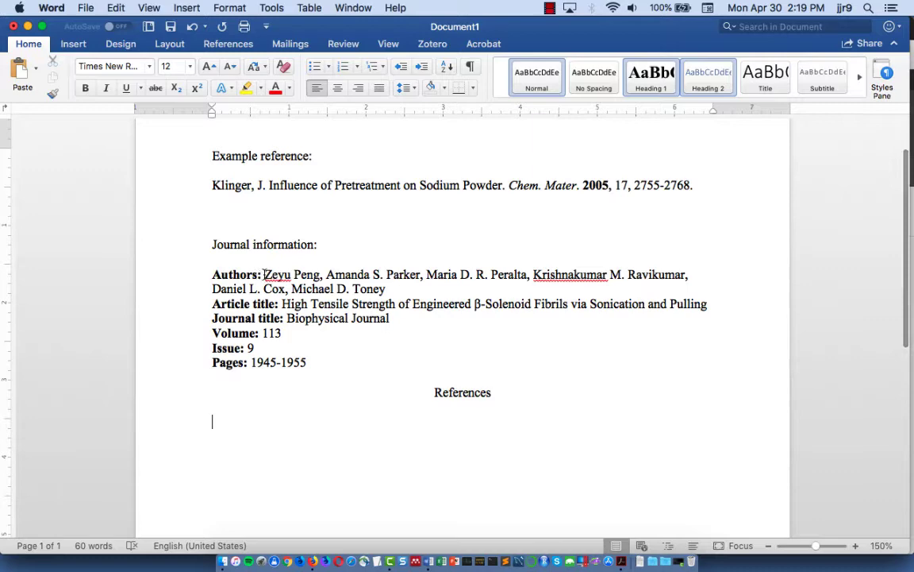
Step: Switch to Firefox and review the authors, journal, volume and publication date in the article's Web of Science record
key("super+Tab")
scroll(263, 277, "down", 2)
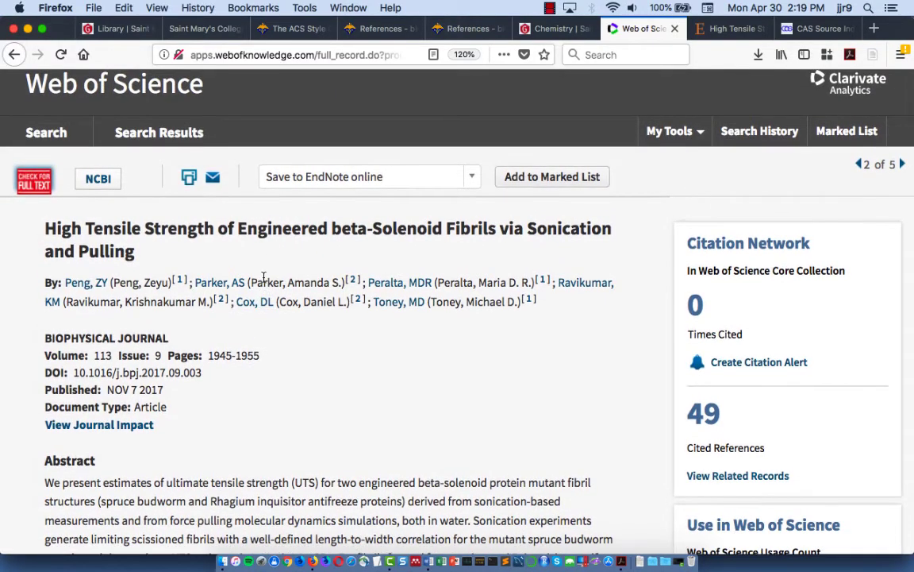
scroll(264, 276, "down", 3)
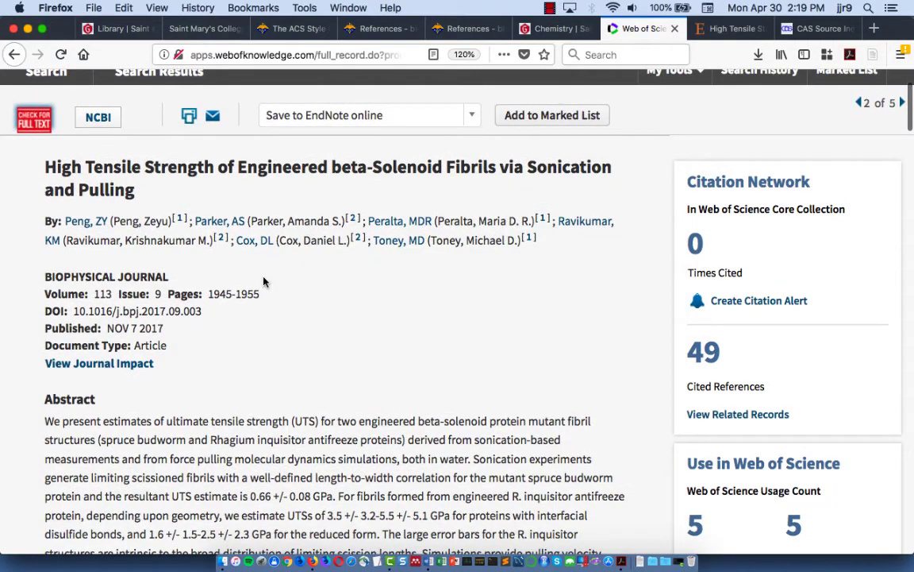
Step: Switch to Acrobat and look over the article's PDF, including the title and author list on its first page
key("super+Tab")
key("super+Tab")
key("super+Tab")
scroll(263, 276, "down", 10)
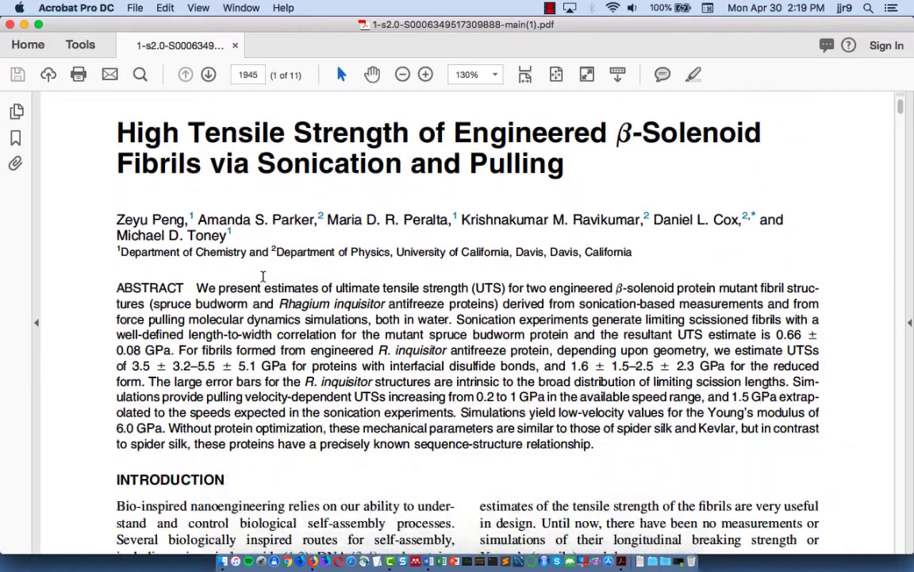
scroll(263, 277, "down", 20)
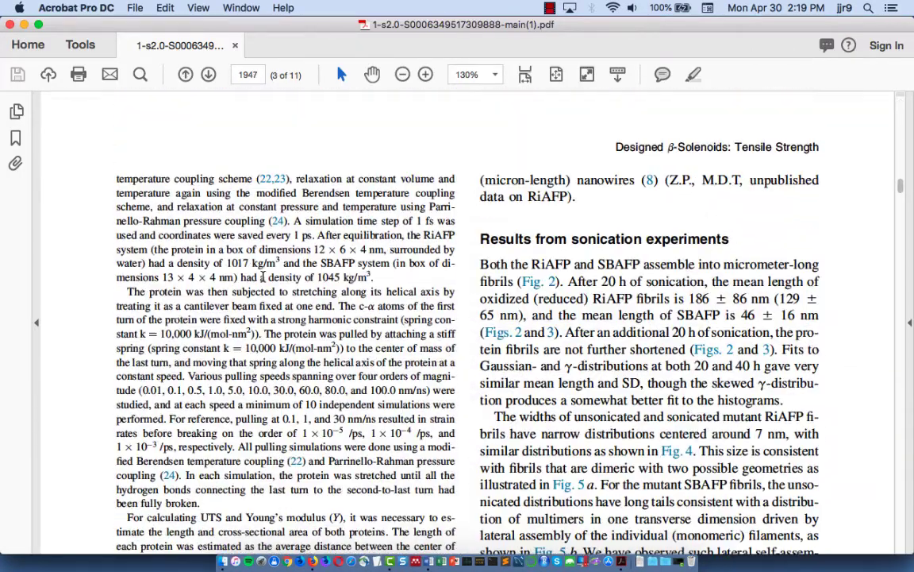
scroll(262, 276, "up", 15)
scroll(263, 276, "up", 15)
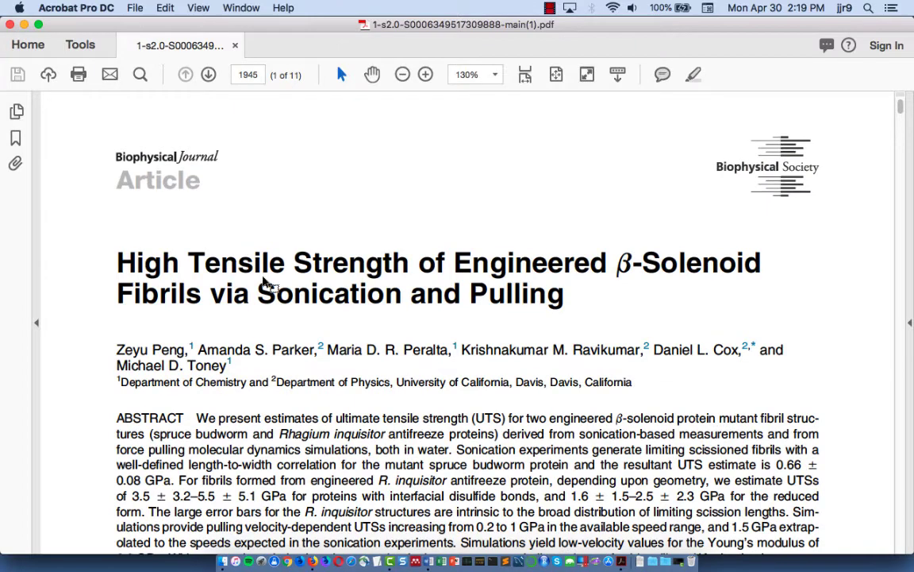
Step: Return to Firefox and check the Web of Science record's citation details again
key("super+Tab")
scroll(264, 281, "up", 3)
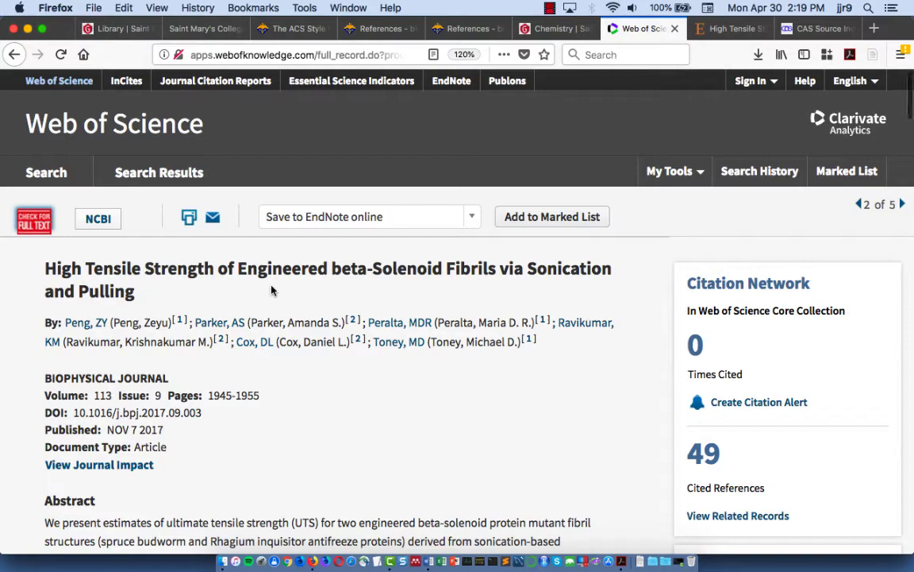
scroll(271, 290, "down", 3)
scroll(271, 290, "up", 3)
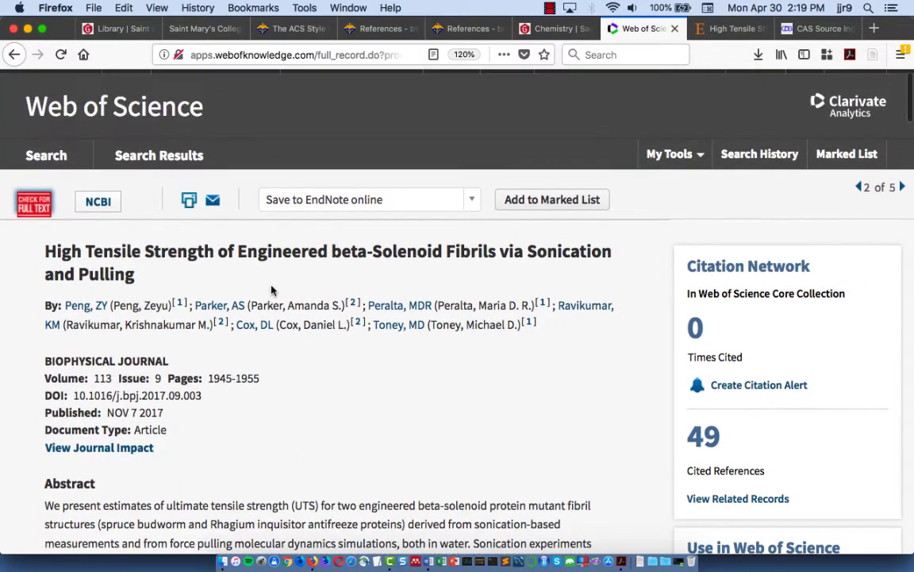
Step: Switch to Word, enter the article's six authors under References as surname and initials separated by semicolons, and delete the Authors line
key("super+Tab")
key("super+Tab")
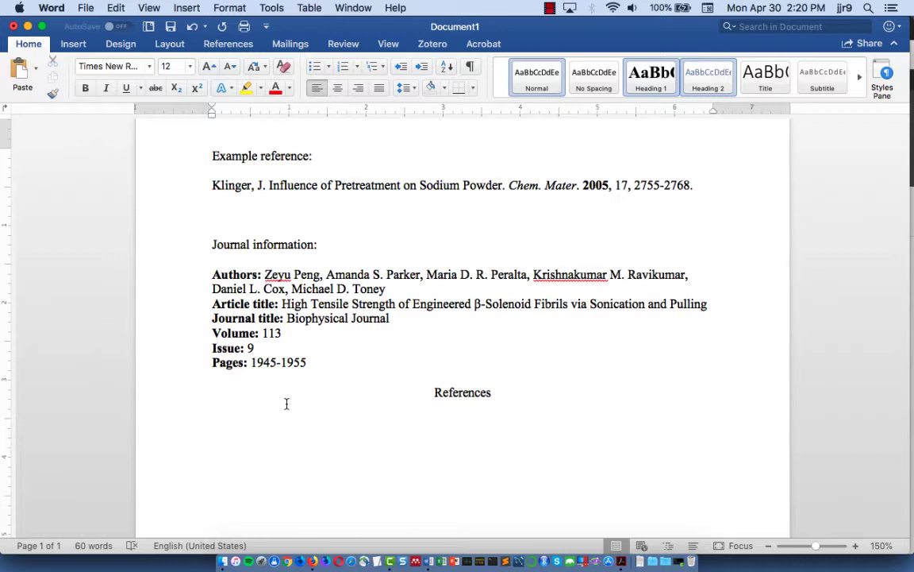
type("Peng, Z.")
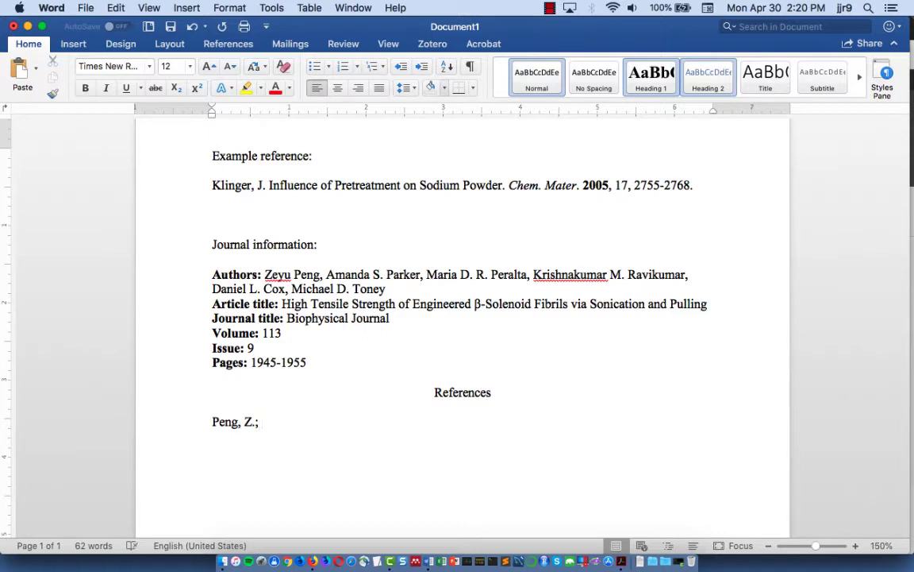
type("Parker, A. S")
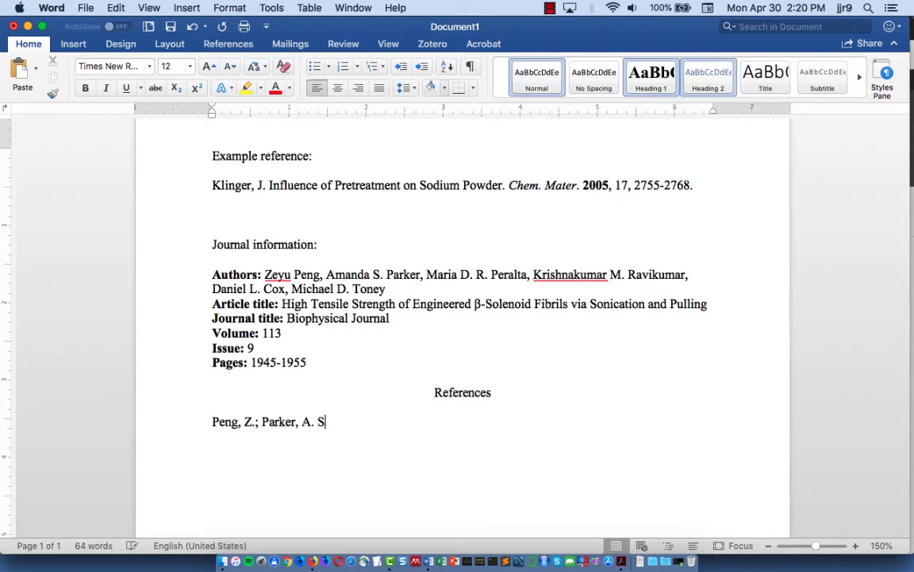
type(".;")
type("Peralta, M. D. R.; Ravikumar, K. M.; Cox, D. L.; Toney, M. D.")
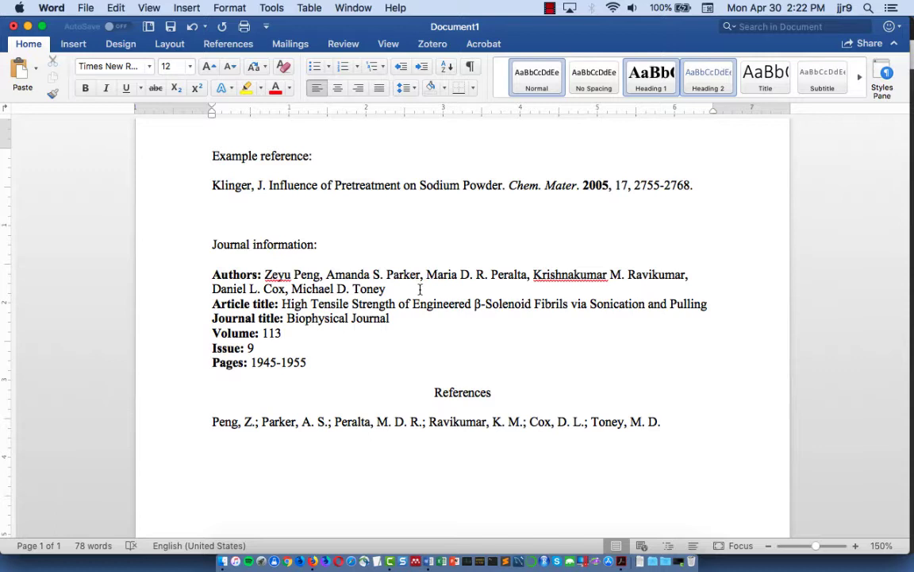
left_click_drag(415, 291, 208, 273)
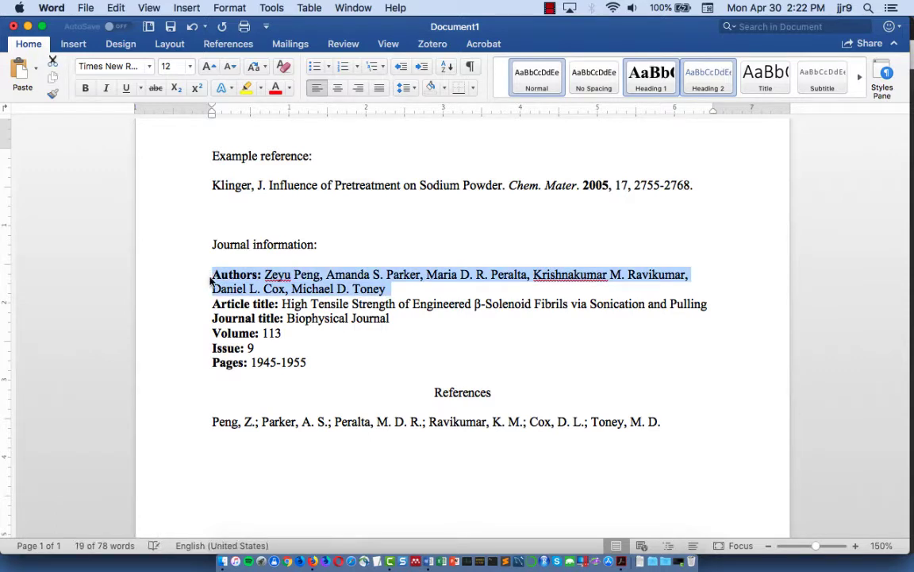
key("Delete")
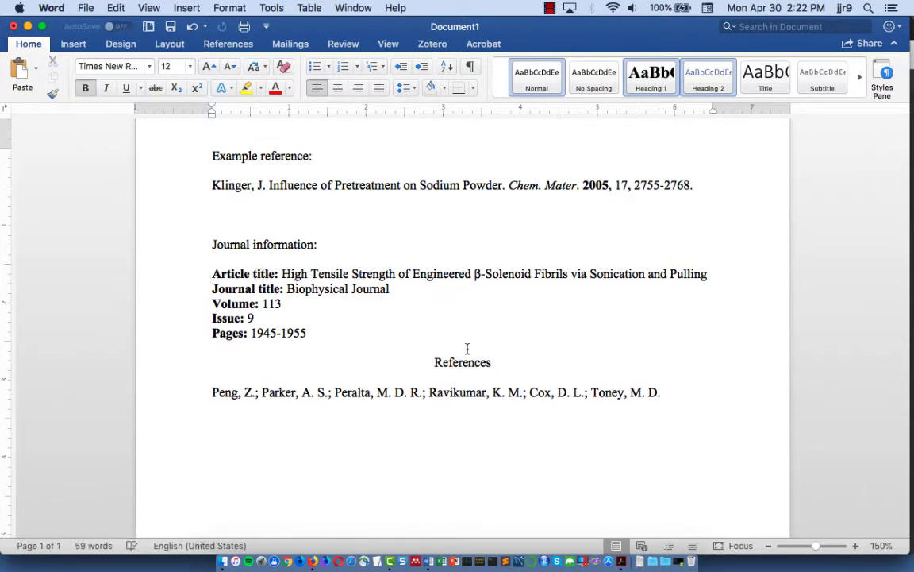
Step: Add the article title "High Tensile Strength of Engineered β-Solenoid Fibrils via Sonication and Pulling" after the authors in the reference
left_click(693, 393)
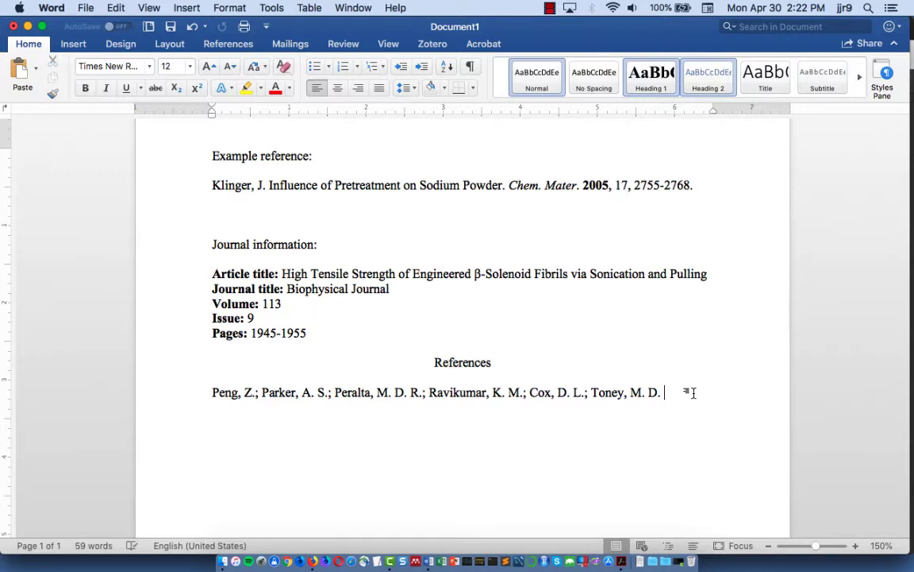
type("High Tens")
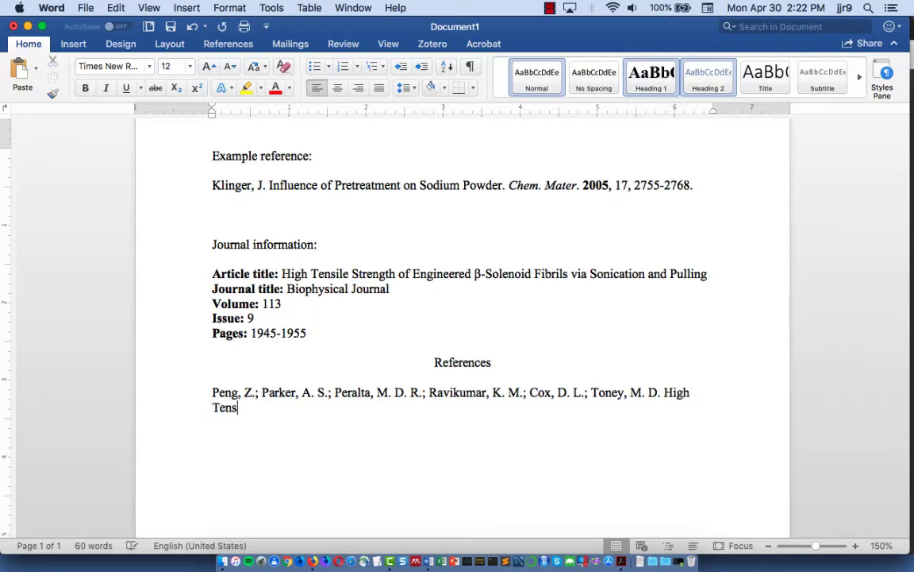
type("ile")
type("Strength of Engineered β-Solenoid Fibrils via Sonication and Pulling")
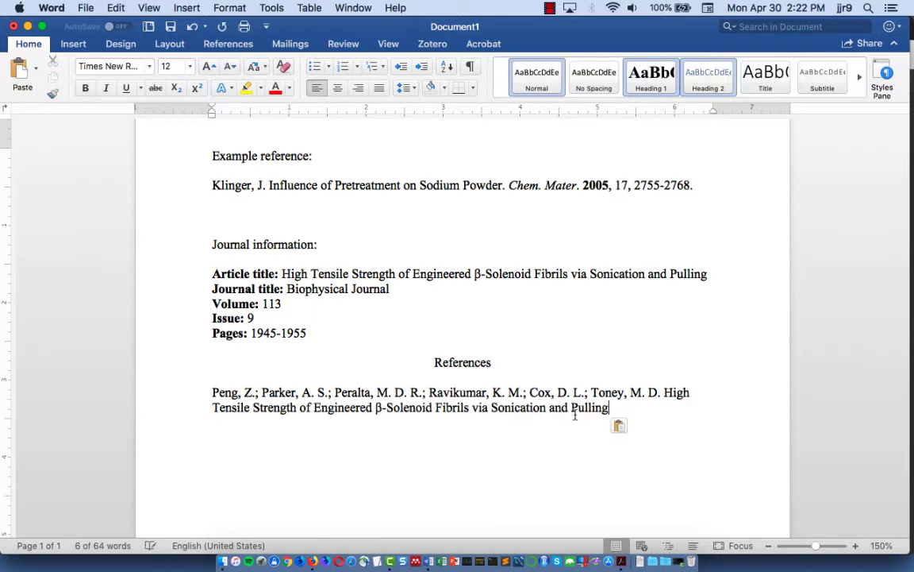
Step: Switch to Firefox and review the ACS Style Guide's article title rules and its journal article example in Table 14-2
key("super+Tab")
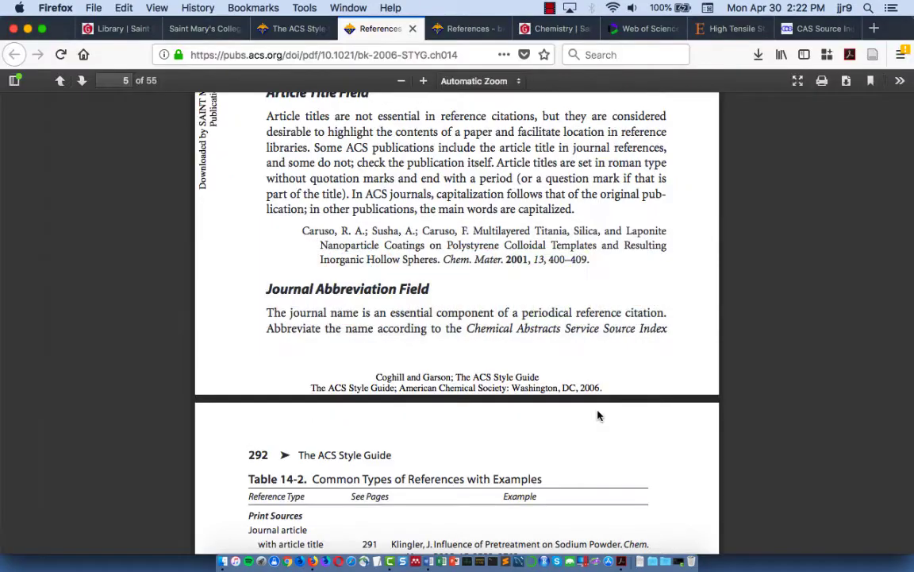
scroll(598, 415, "up", 8)
scroll(599, 415, "down", 10)
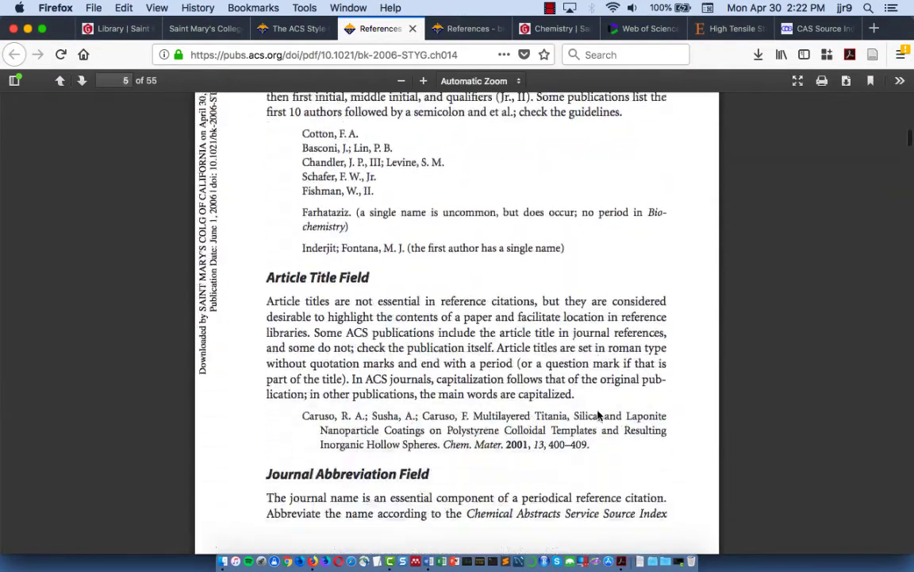
scroll(599, 415, "down", 4)
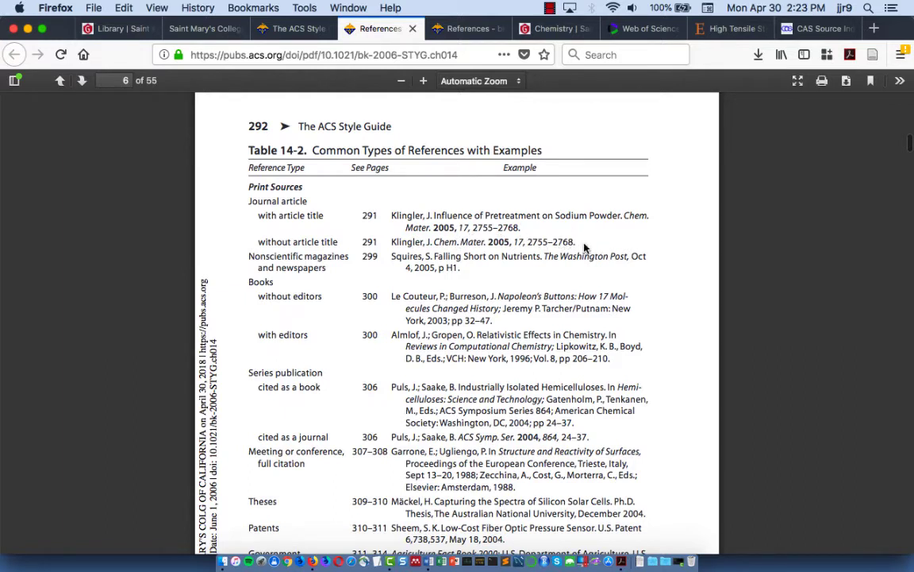
Step: Return to Word, end the reference's article title with a period, and delete the Article title line from the journal information
key("super+Tab")
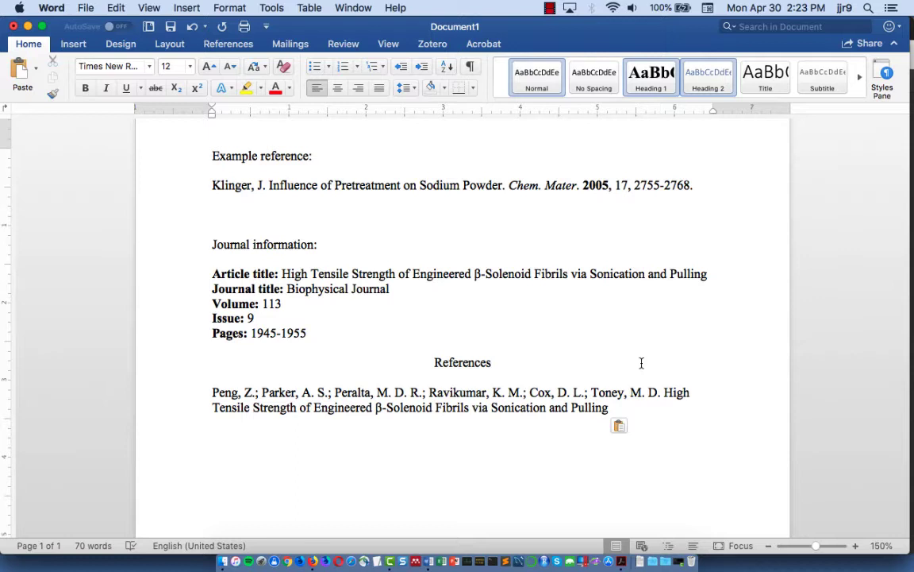
type(".")
left_click_drag(705, 273, 214, 276)
key("BackSpace")
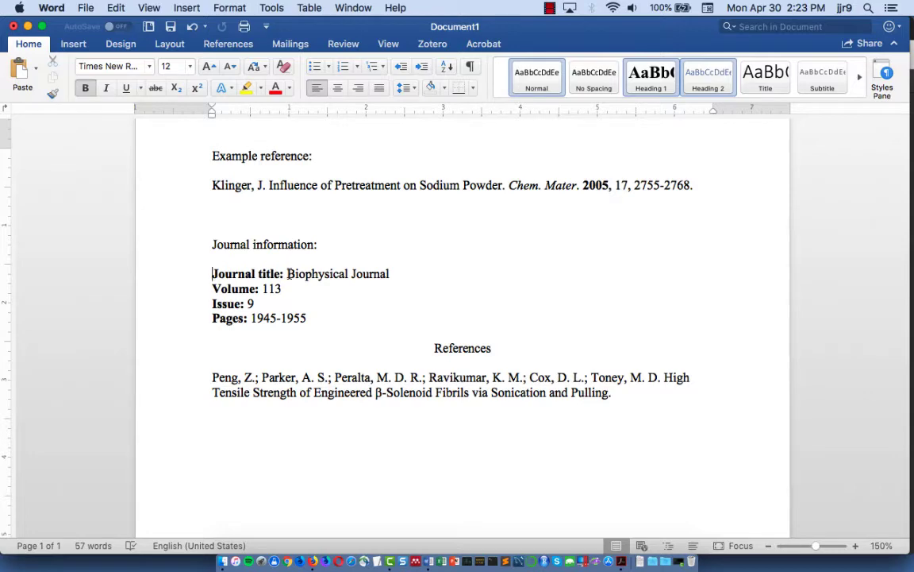
Step: Copy "Biophysical Journal" from the Journal title line, then open the CASSI Search Tool from the library's Chemistry guide in Firefox
left_click_drag(288, 273, 384, 279)
key("super+c")
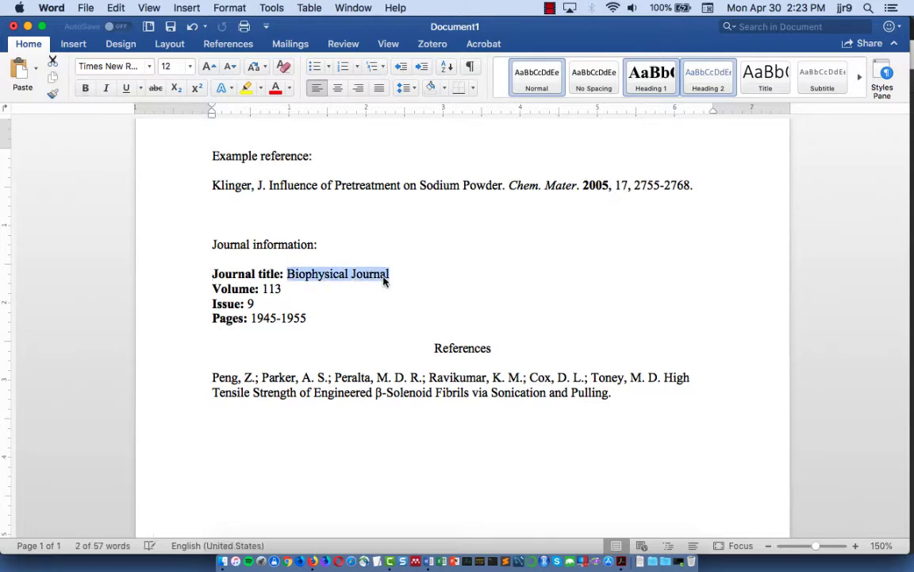
key("super+Tab")
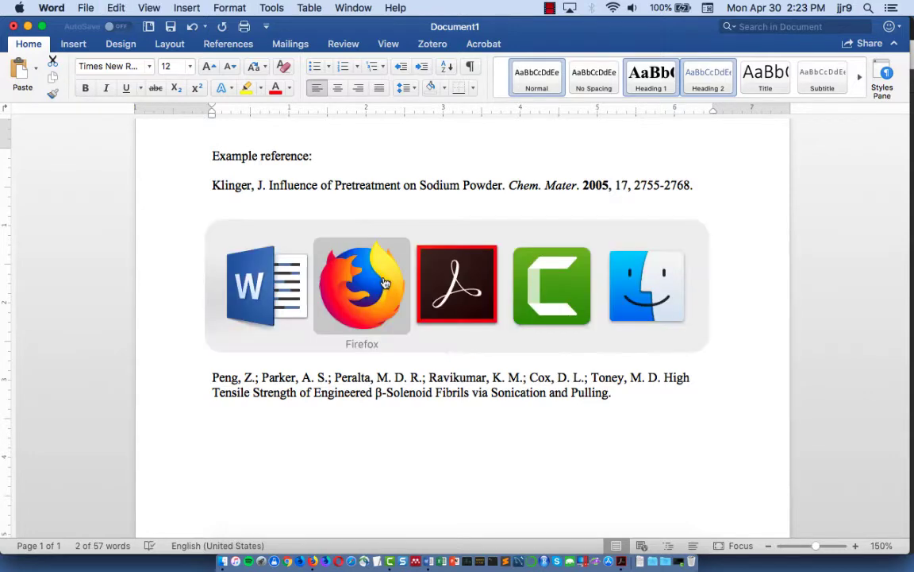
left_click(222, 28)
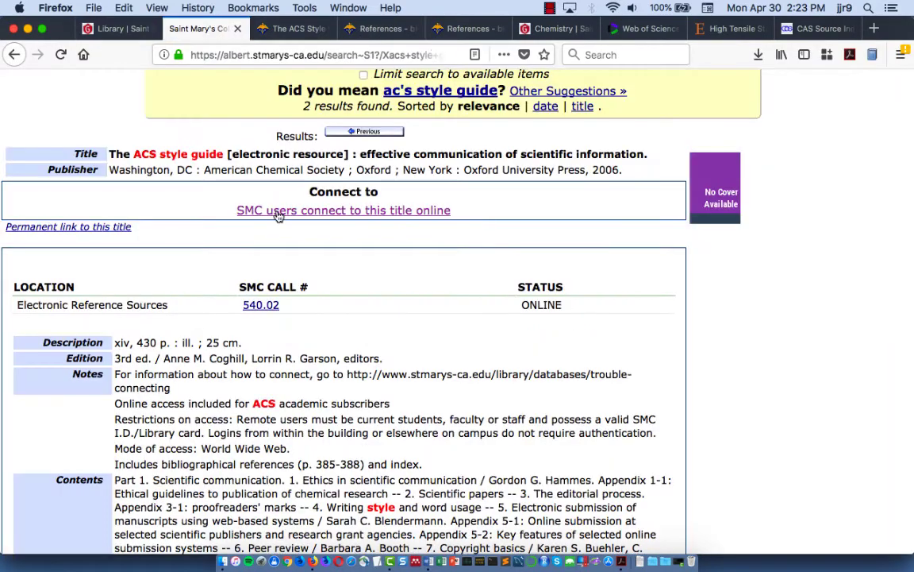
left_click(294, 29)
left_click(381, 29)
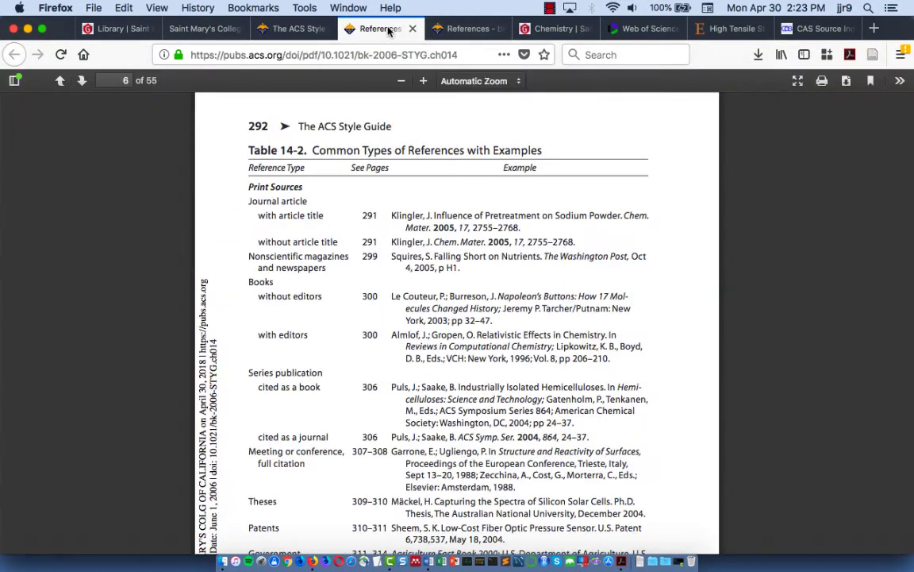
left_click(467, 29)
left_click(548, 29)
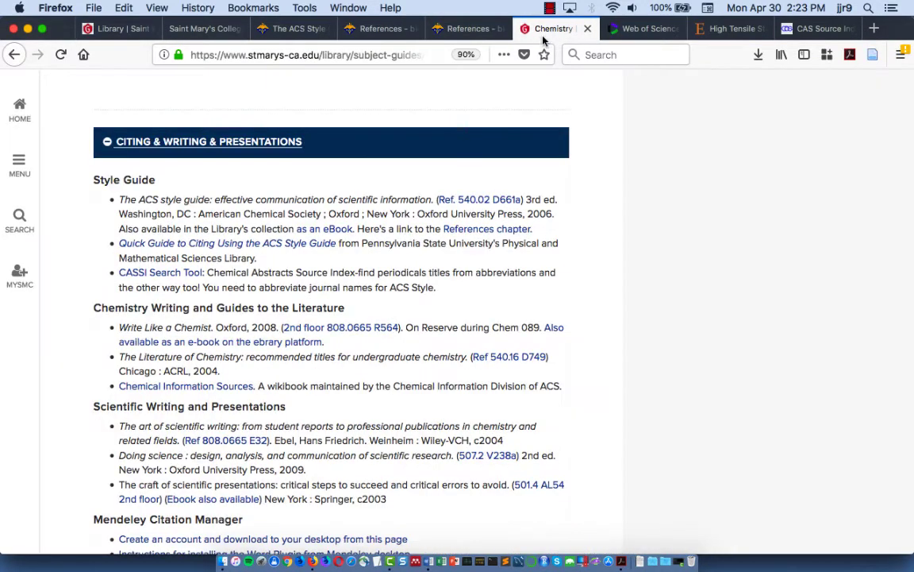
left_click(182, 274)
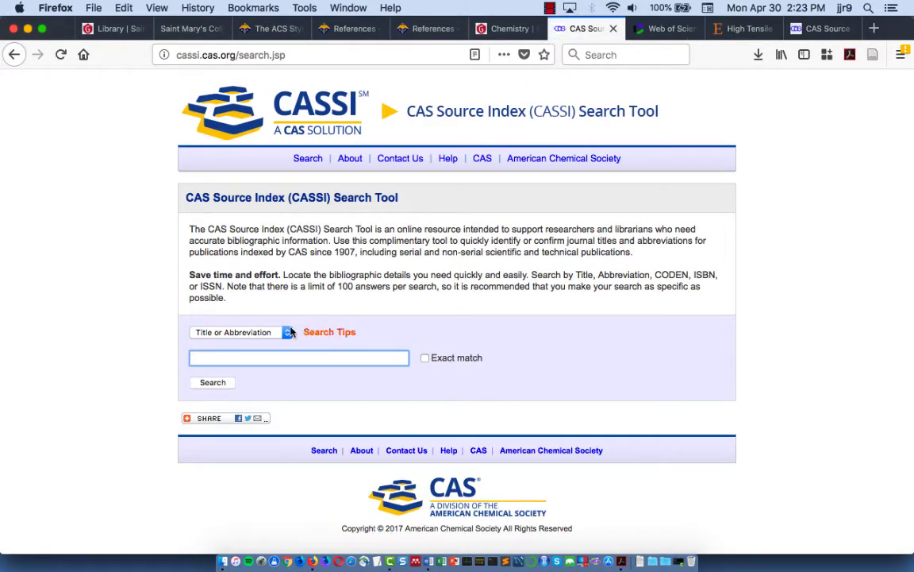
Step: Search CASSI by title for Biophysical Journal and copy the abbreviated title "Biophys. J." from its record
key("super+v")
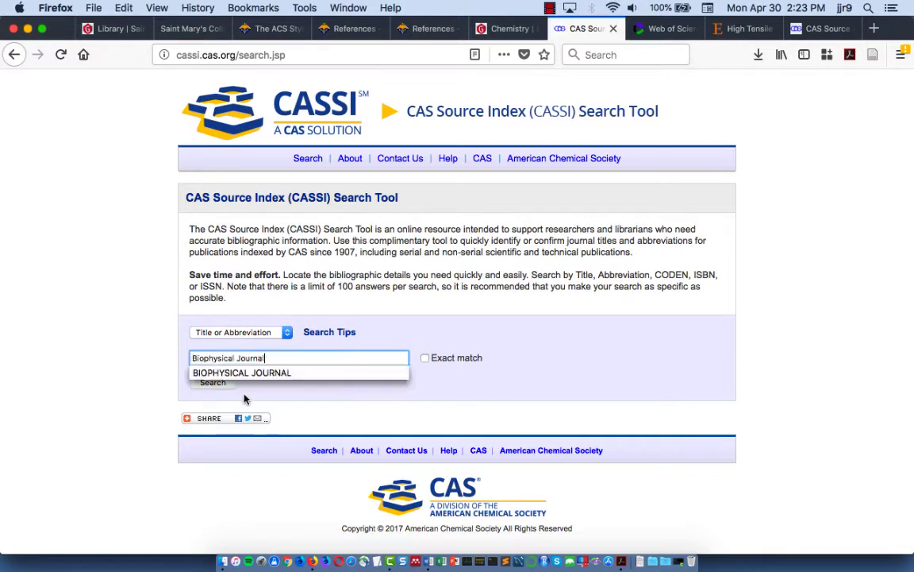
left_click(266, 372)
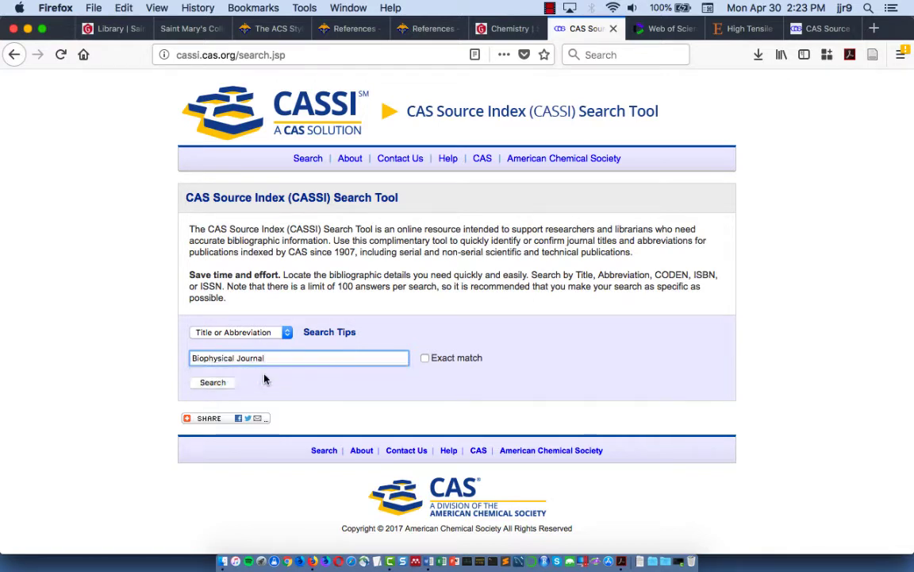
left_click(215, 382)
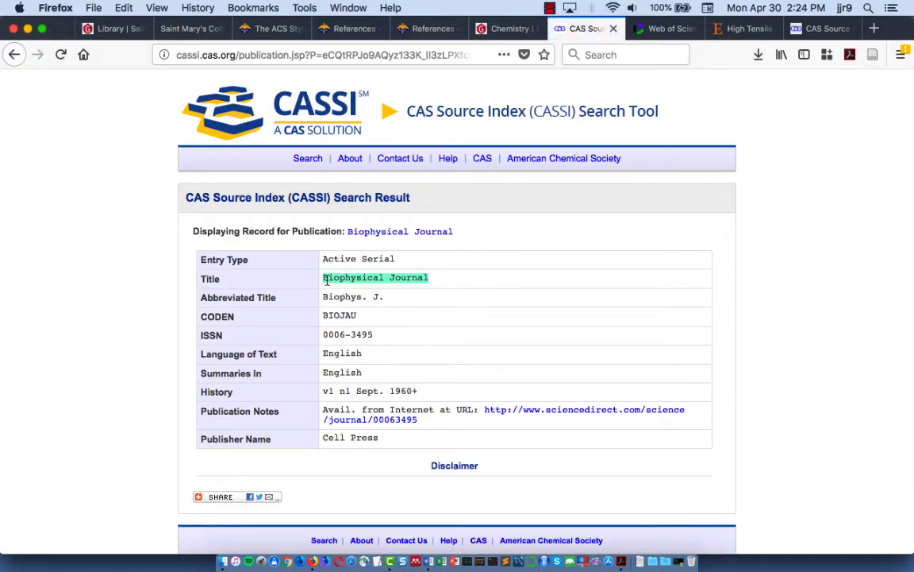
left_click_drag(388, 301, 324, 299)
key("super+c")
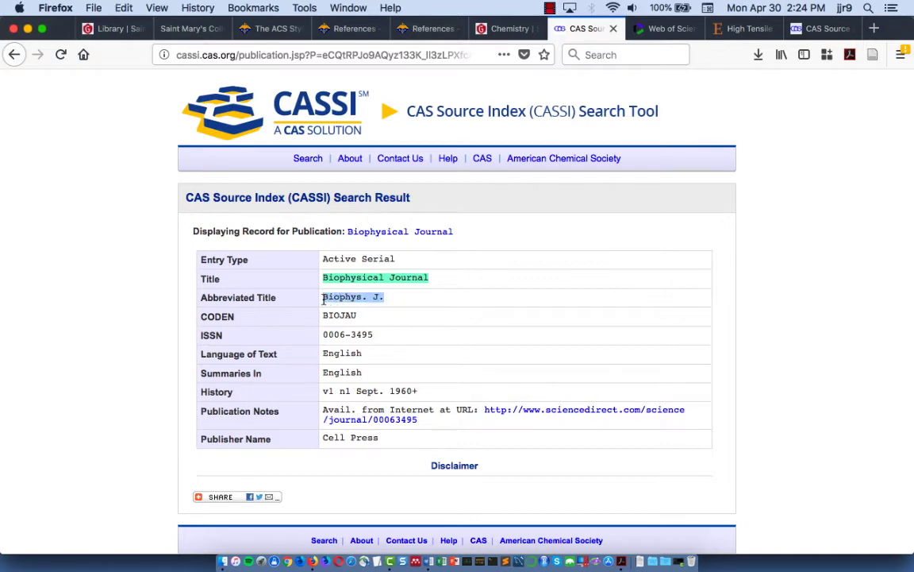
Step: Switch to Word and paste the abbreviation "Biophys. J." after the article title in the reference
key("super+Tab")
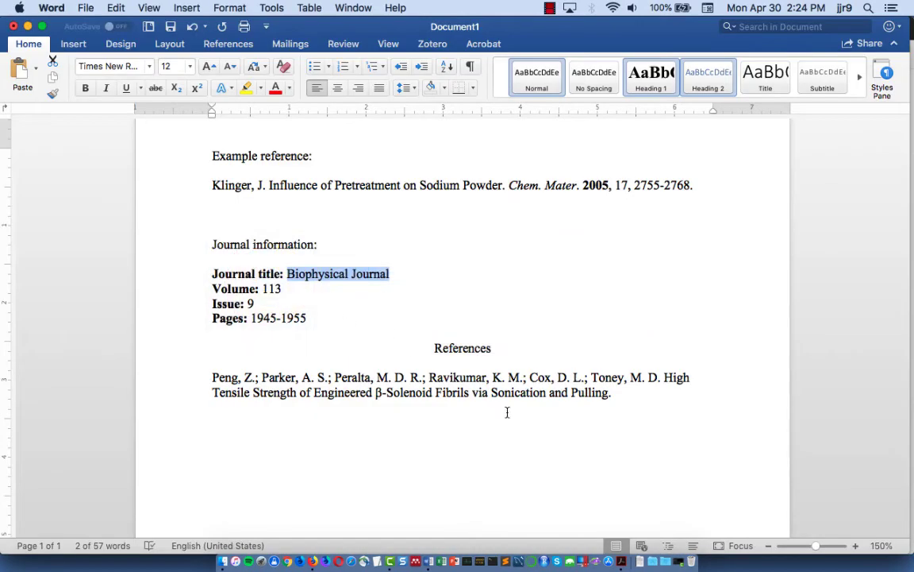
left_click(636, 395)
key("super+v")
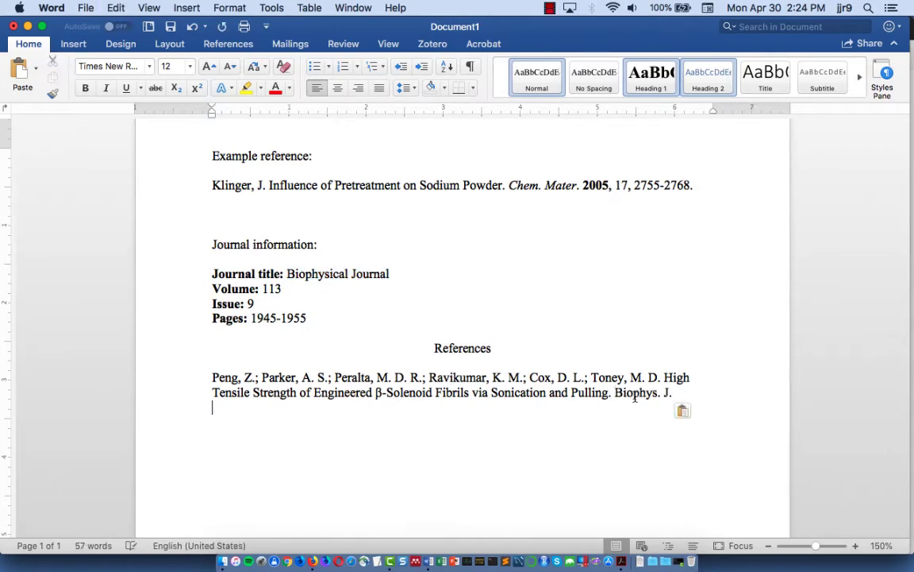
Step: Following the style guide's example in Firefox, italicize "Biophys. J." in the Word reference and delete the Journal title line
key("super+Tab")
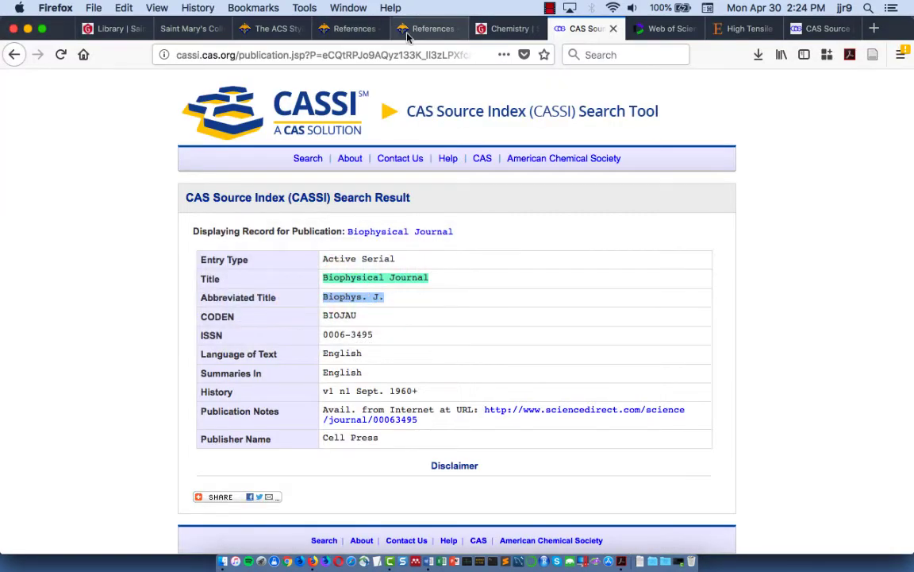
left_click(394, 33)
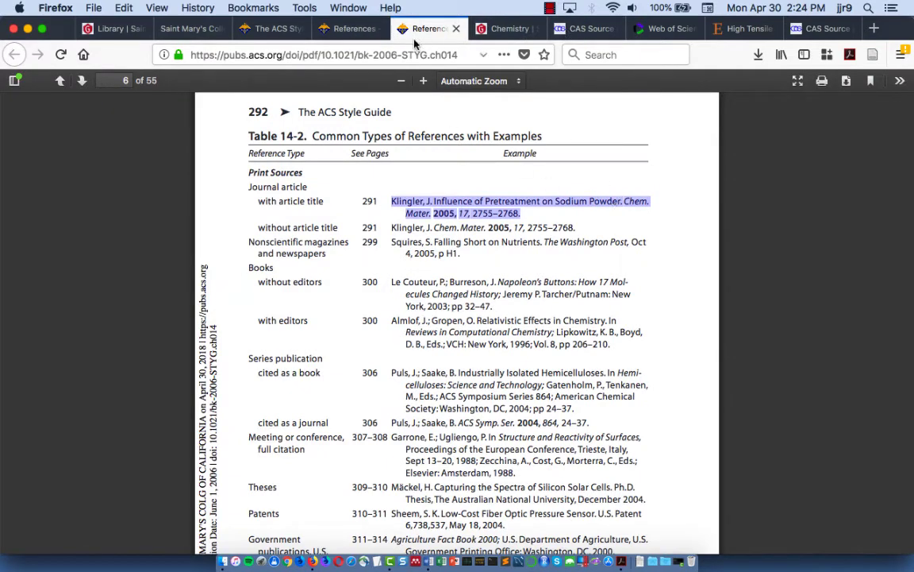
key("super+Tab")
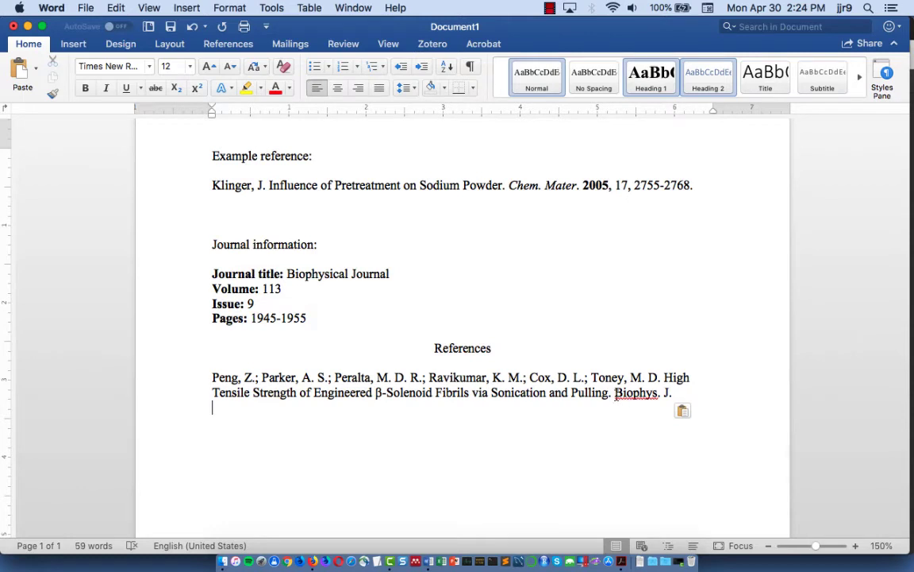
double_click(635, 392)
left_click_drag(635, 393, 673, 392)
key("super+i")
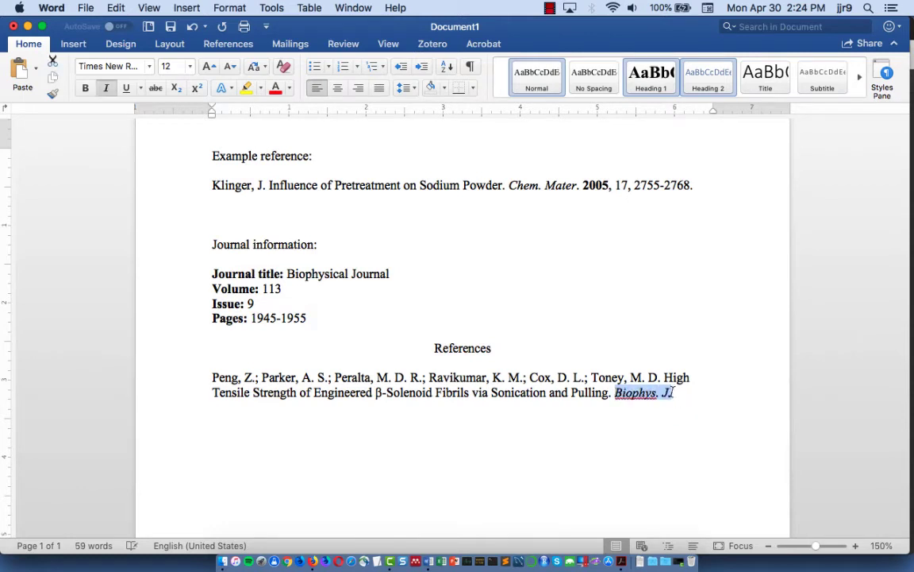
left_click(673, 392)
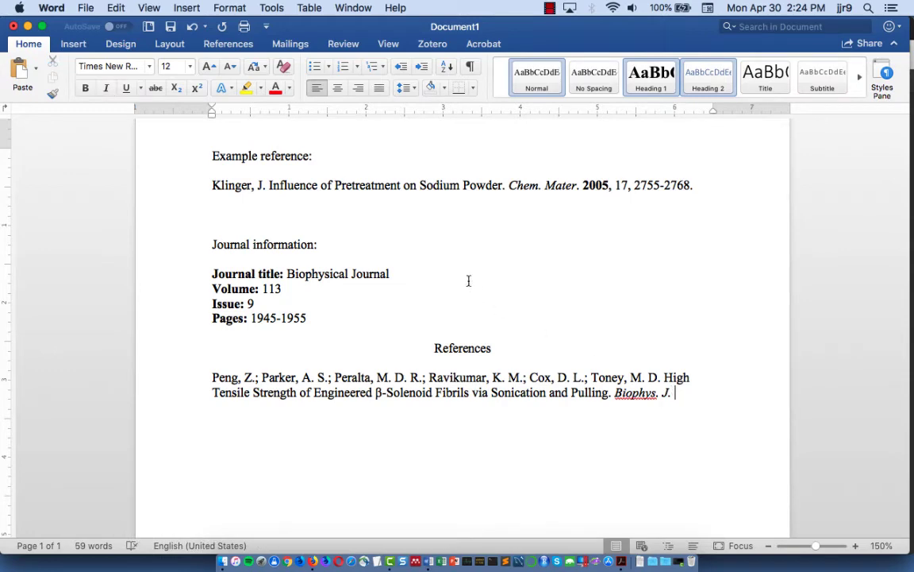
left_click_drag(390, 273, 184, 276)
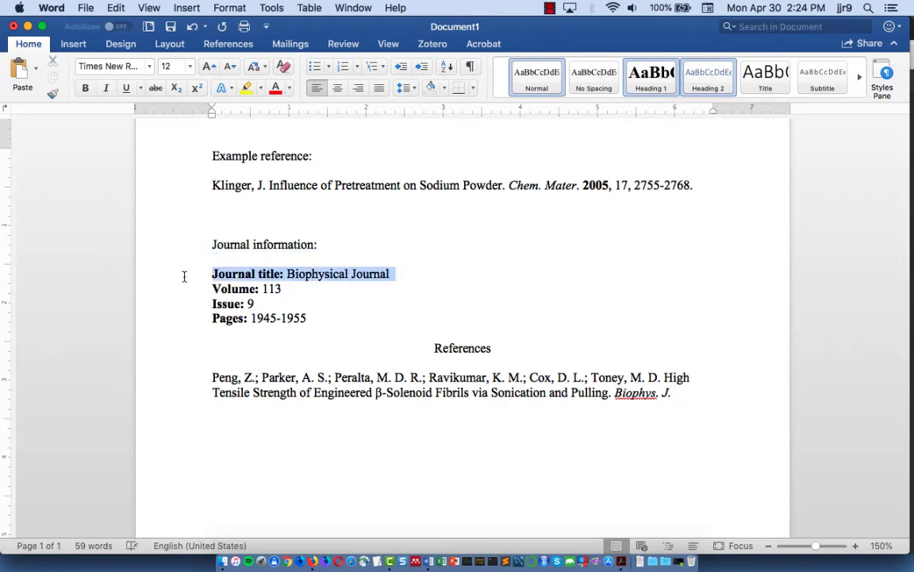
key("Delete")
Step: Switch back to Firefox and check what follows the journal abbreviation in the style guide's journal article example
key("super+Tab")
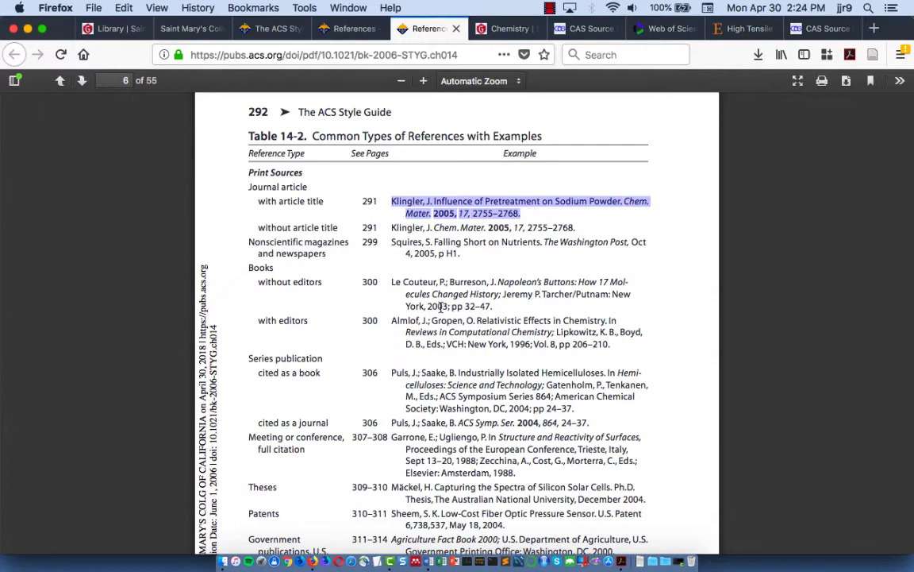
key("super+Tab")
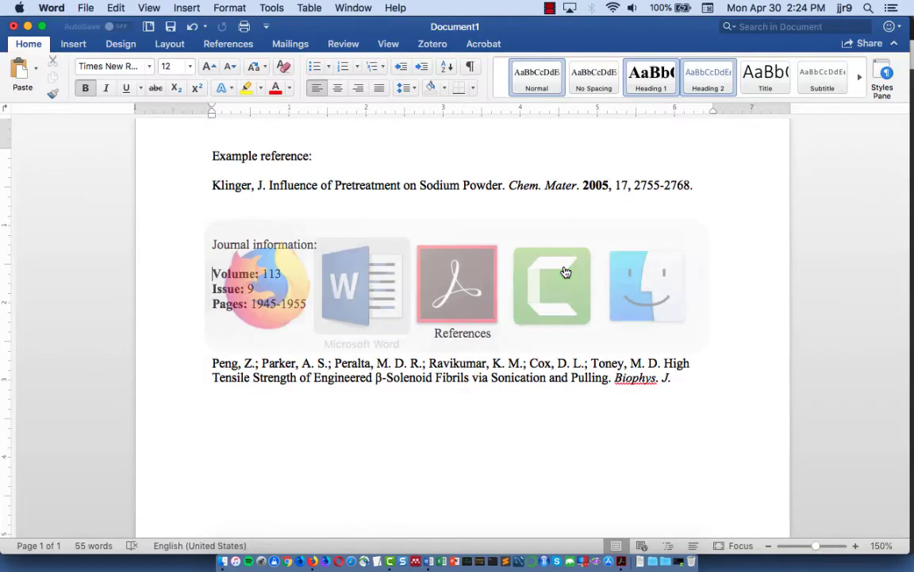
key("super+Tab")
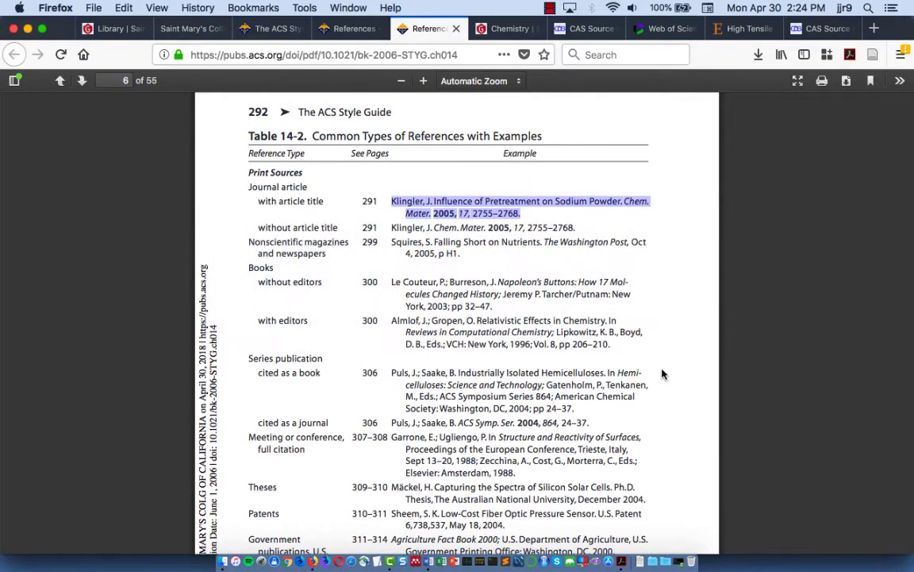
Step: Switch to Word and compare the example reference with the journal information notes for the publication year
key("super+Tab")
key("super+Tab")
key("super+Tab")
key("super+Tab")
key("super+Tab")
key("super+Tab")
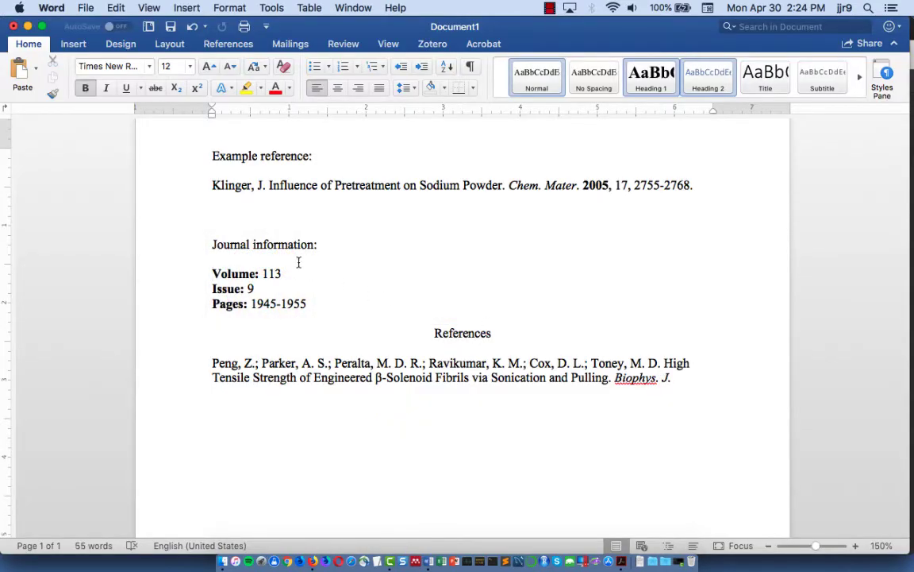
scroll(448, 279, "down", 1)
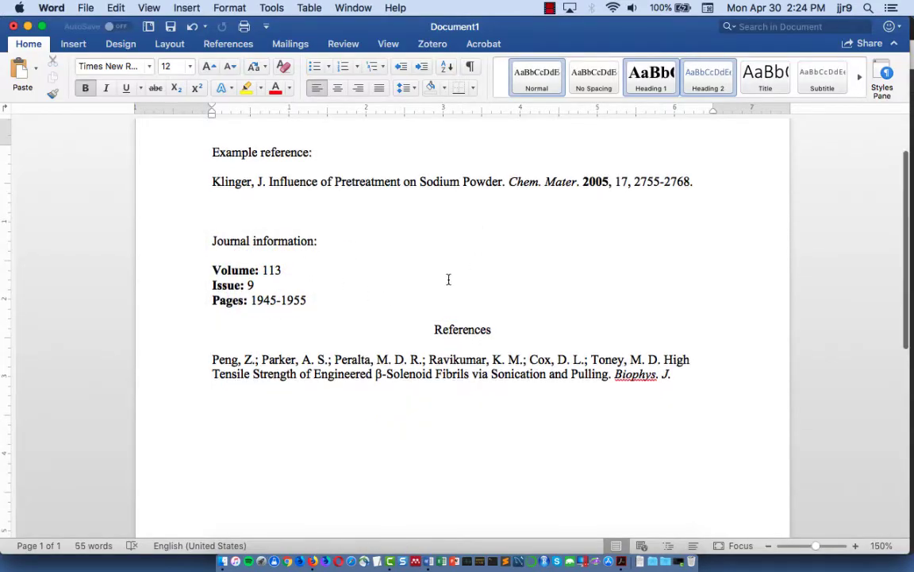
scroll(448, 278, "up", 2)
Step: Switch to Acrobat and look through the opening pages of the article PDF for its publication year
key("super+Tab")
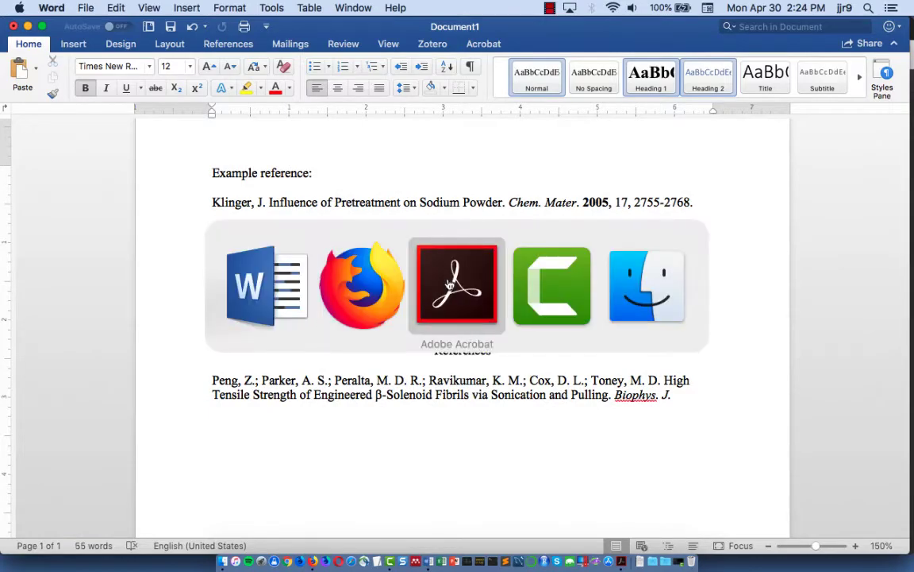
scroll(303, 278, "down", 5)
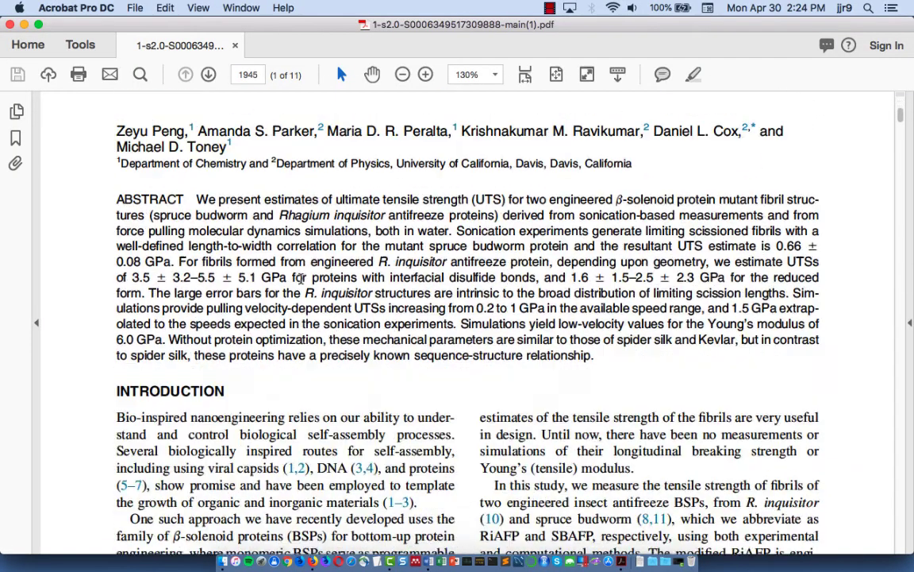
scroll(303, 278, "down", 15)
scroll(301, 278, "up", 5)
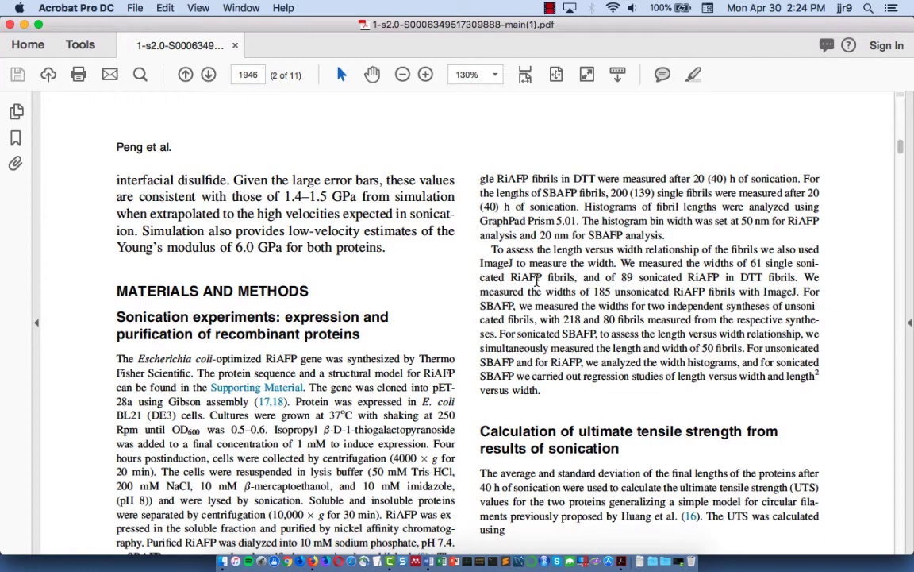
scroll(844, 353, "up", 10)
scroll(845, 353, "down", 12)
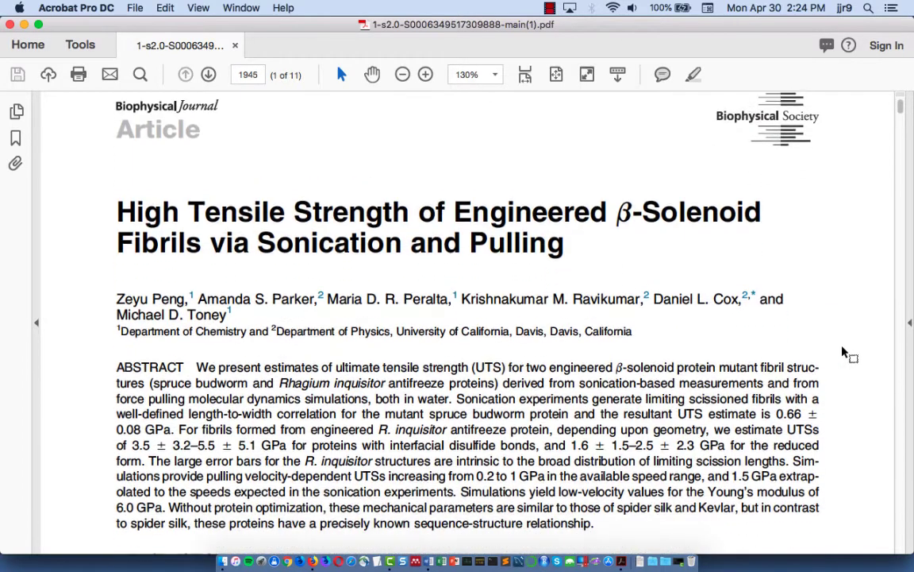
Step: Switch to Firefox and look up the publication date in the article's Web of Science record
key("super+Tab")
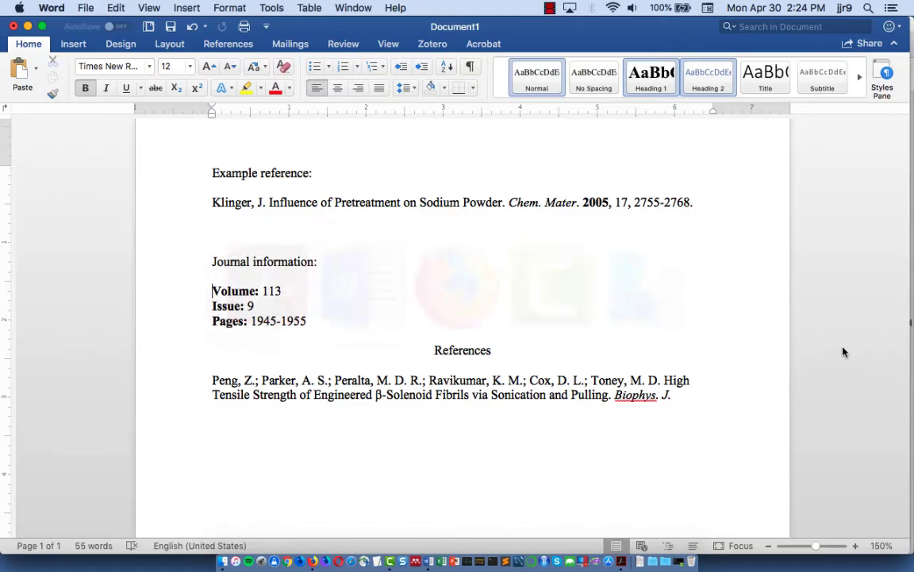
key("super+Tab")
key("Tab")
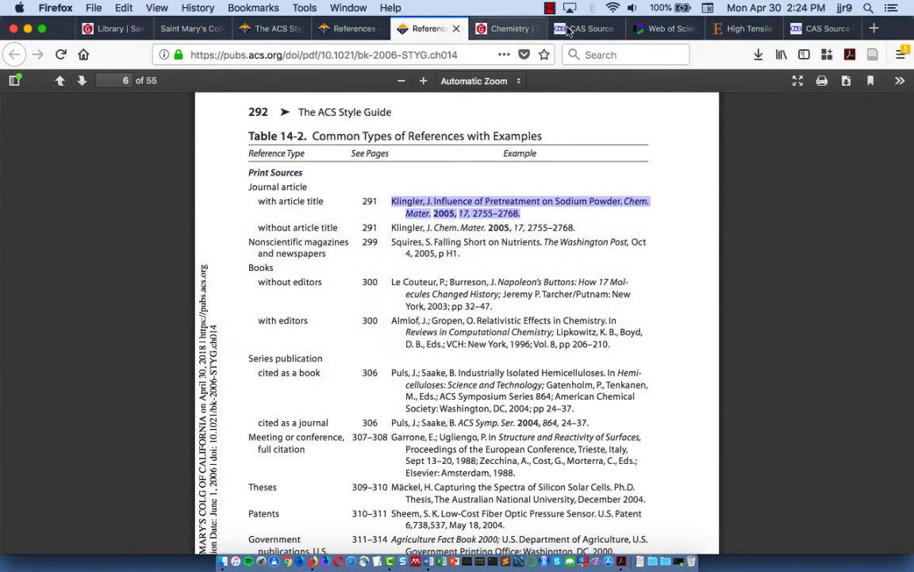
left_click(667, 28)
scroll(310, 316, "down", 3)
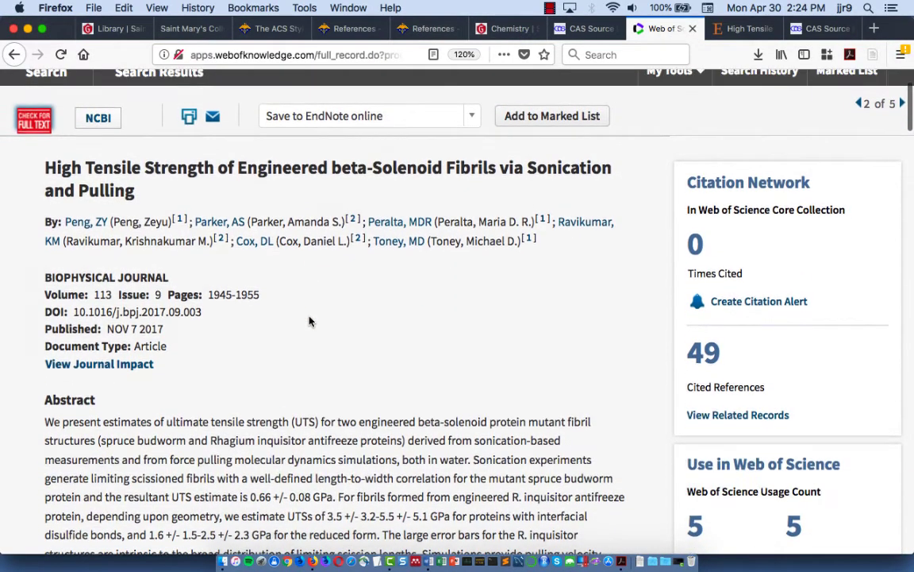
left_click_drag(140, 327, 187, 332)
left_click(187, 333)
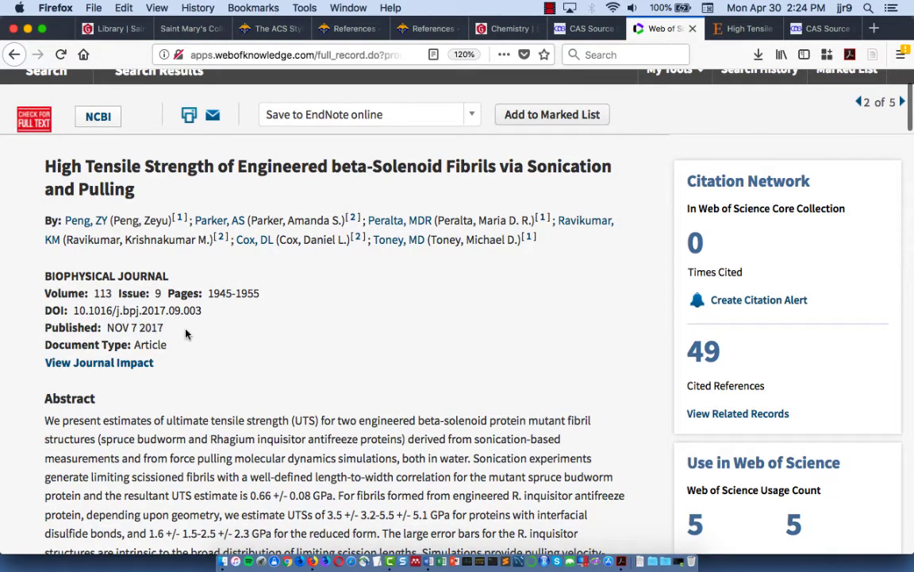
Step: Switch to Word and add the year 2017 with a comma after "Biophys. J.", both in bold
key("super+Tab")
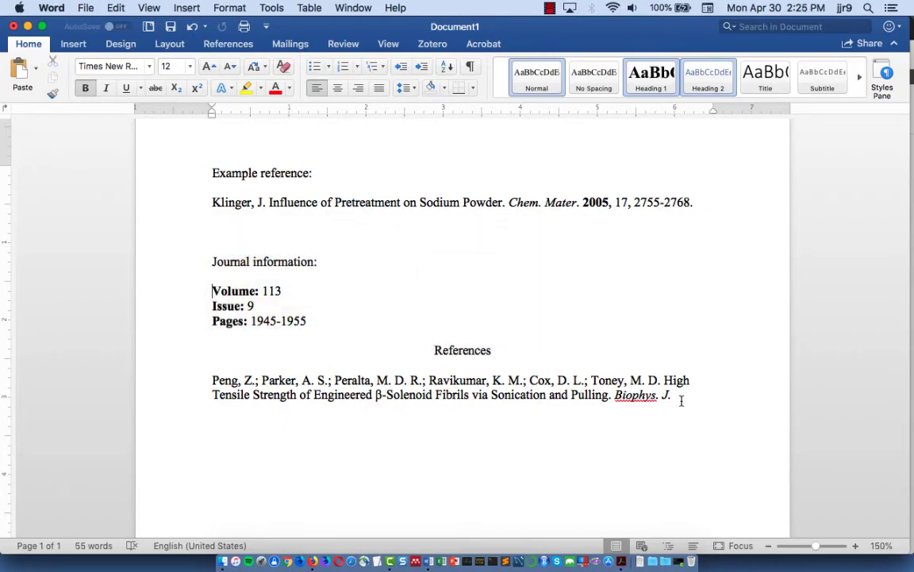
left_click(681, 395)
type("2017")
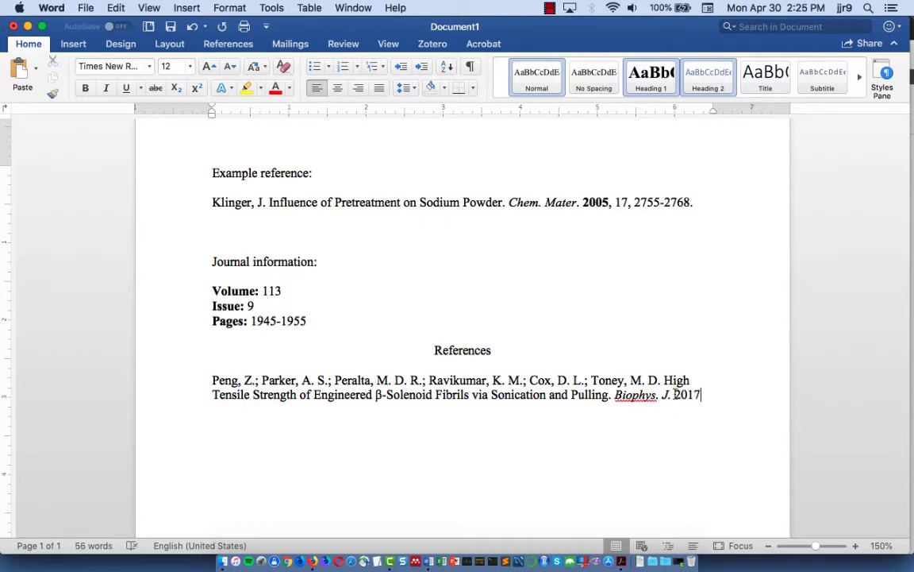
left_click_drag(676, 395, 702, 395)
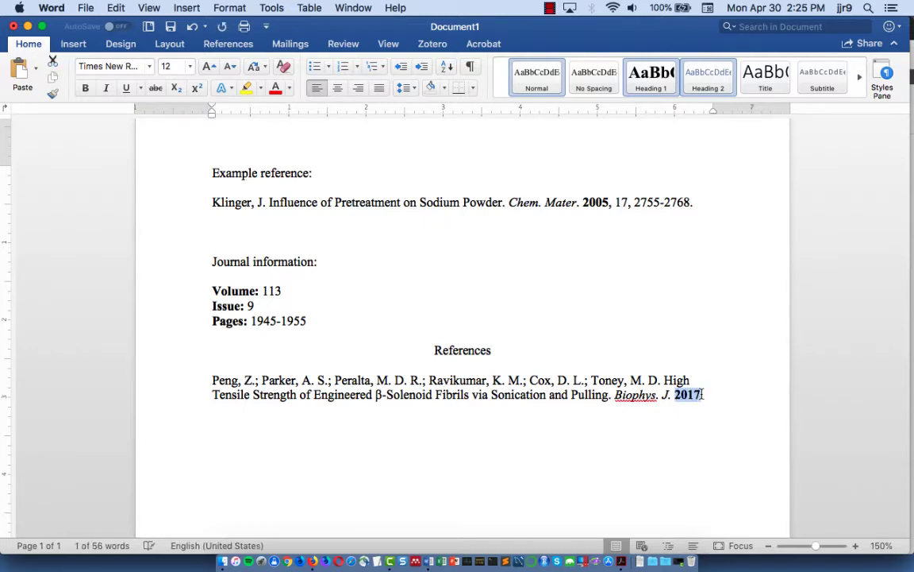
left_click(718, 396)
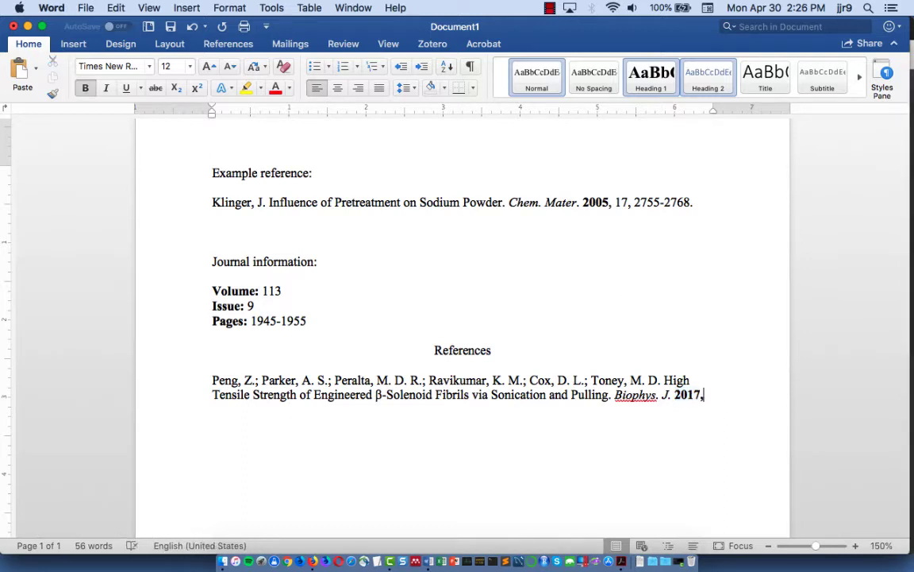
type(",")
Step: Check the style guide's volume field rules in Firefox, and add the volume 113 in non-bold italics to the Word reference
key("cmd+Tab")
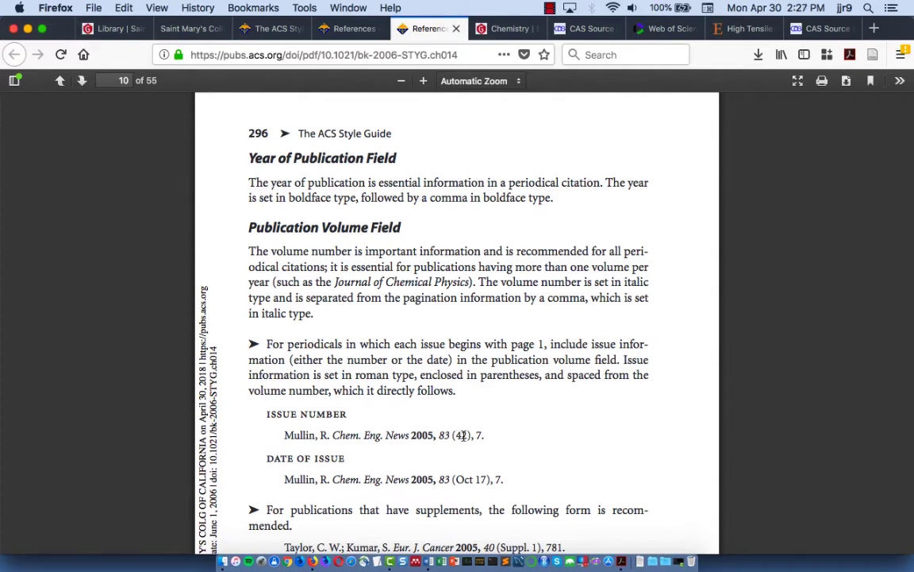
key("super+Tab")
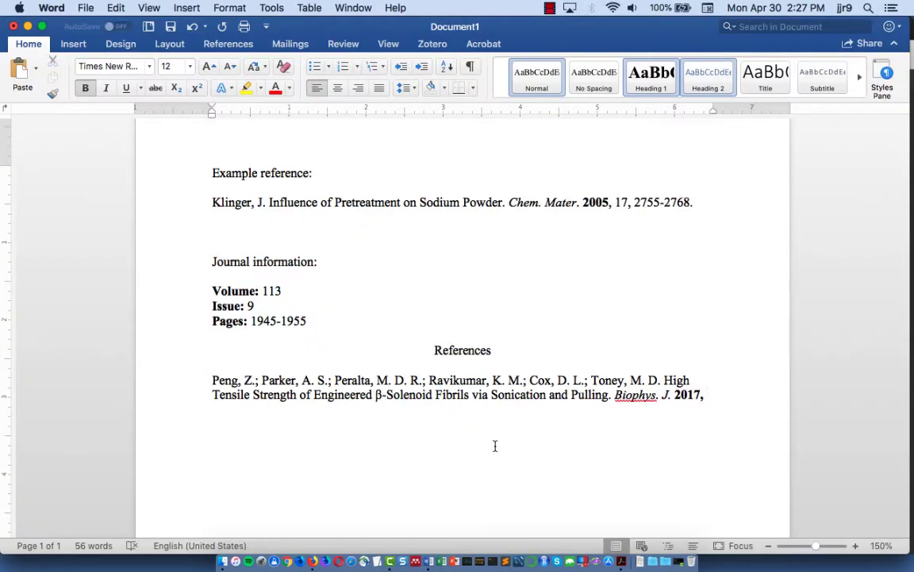
key("super+b")
key("super+i")
type("113")
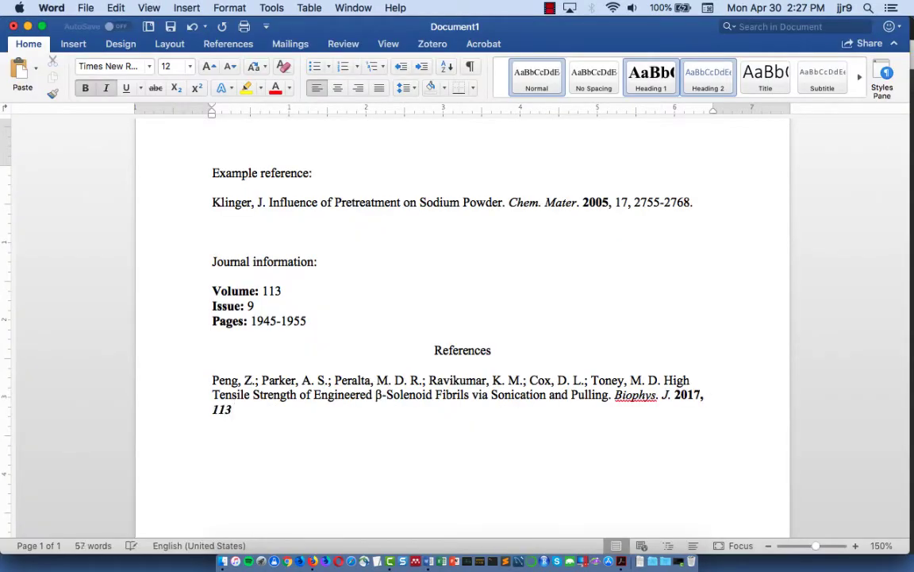
key("shift+Home")
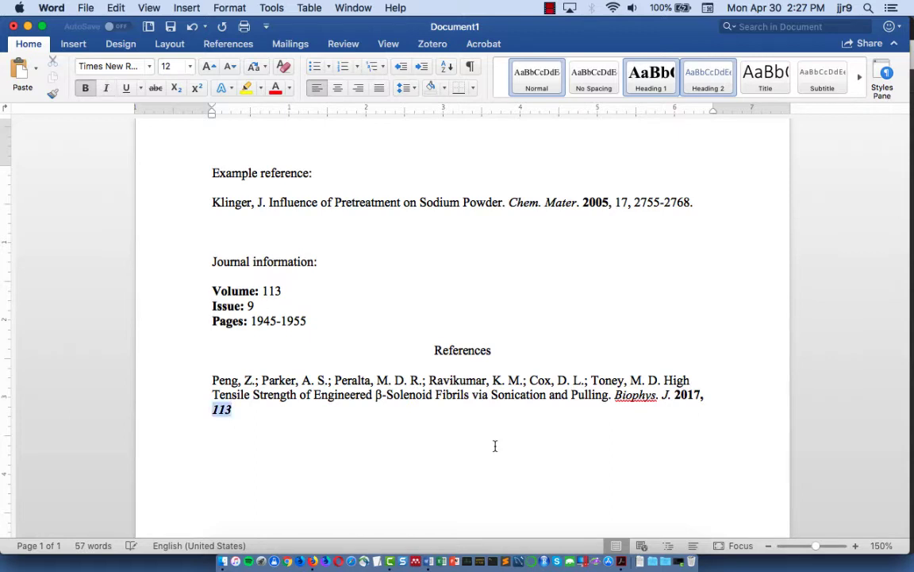
key("super+b")
key("Right")
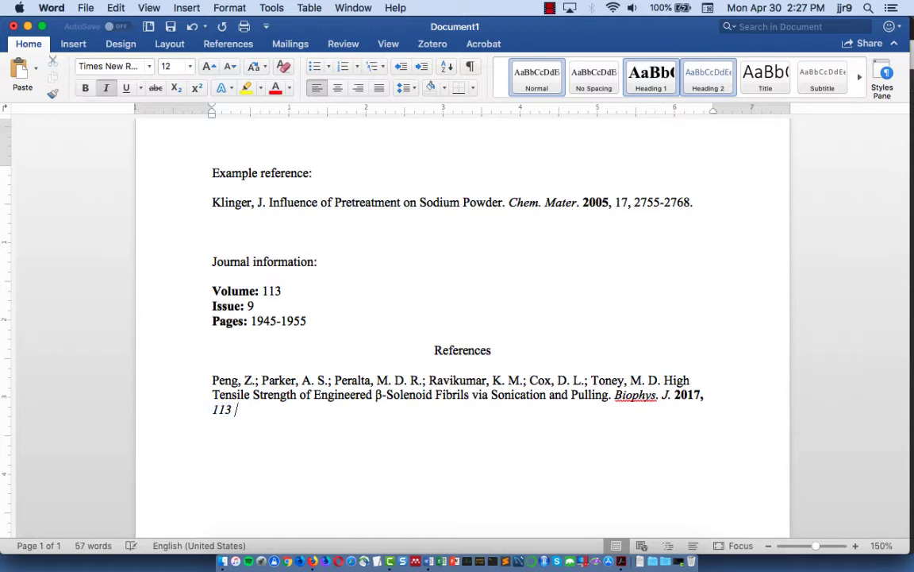
Step: Add the issue number (9) in roman type after the volume, followed by a comma and the first page, 1945
key("super+i")
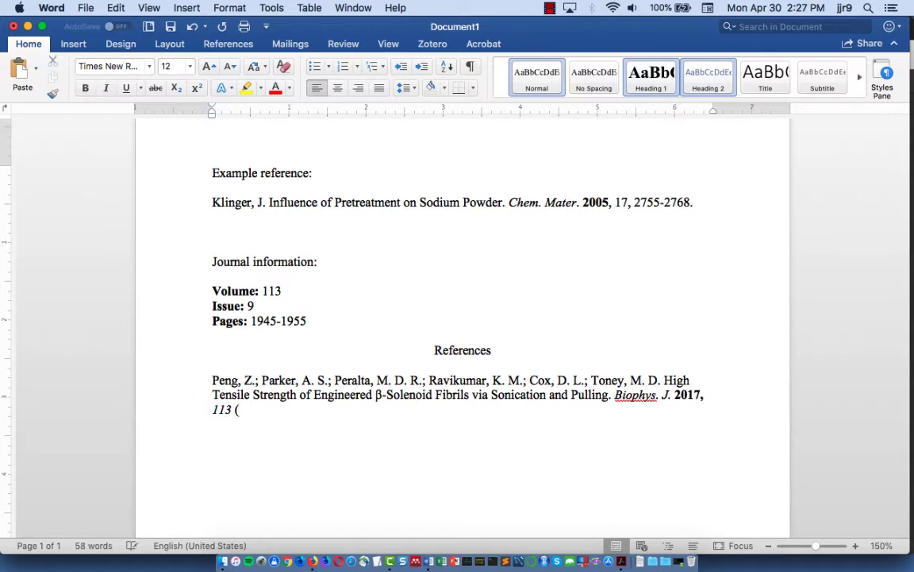
type("9")
key("super+Tab")
key("super+Tab")
type(", 1945")
Step: Check the style guide's pagination rules in Firefox, and complete the page range in the Word reference as "1945-1955."
key("super+Tab")
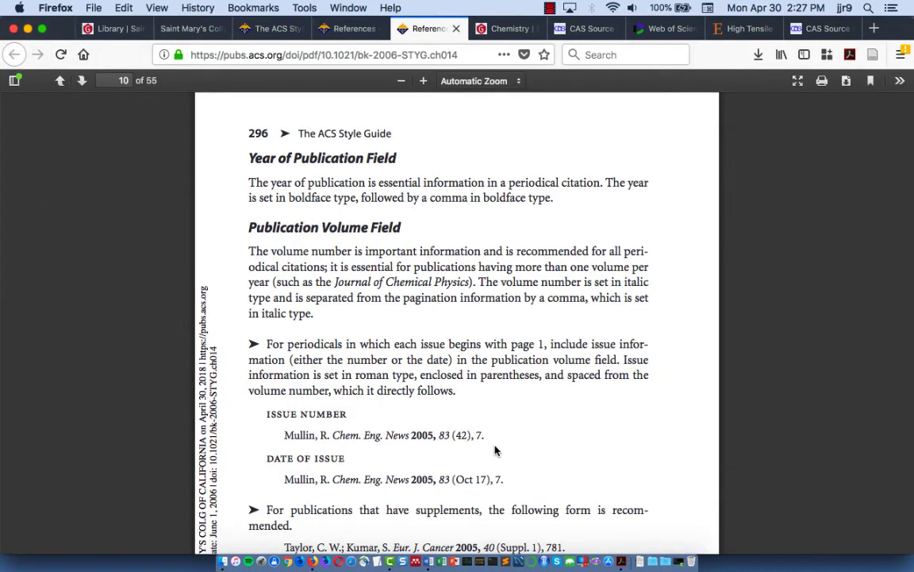
scroll(494, 451, "down", 5)
scroll(495, 448, "down", 4)
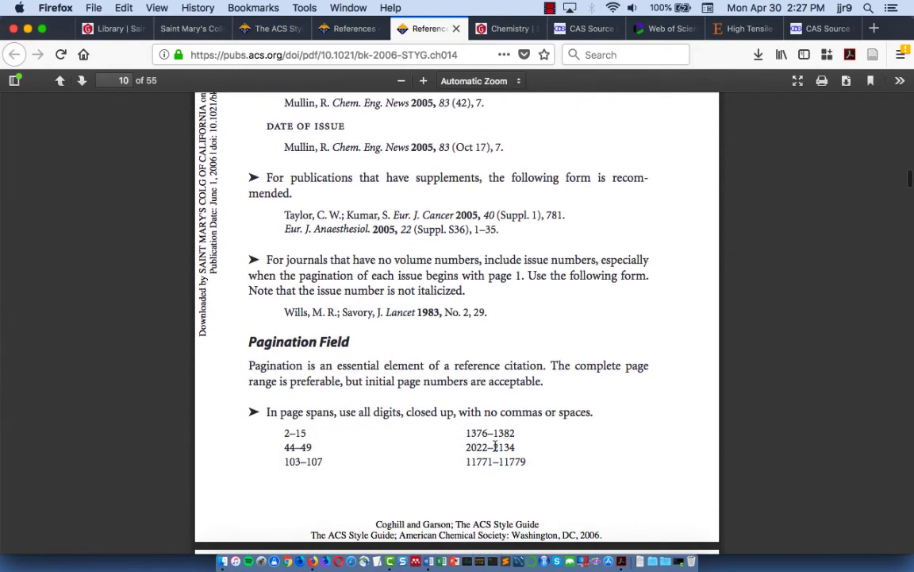
scroll(495, 447, "down", 3)
key("super+Tab")
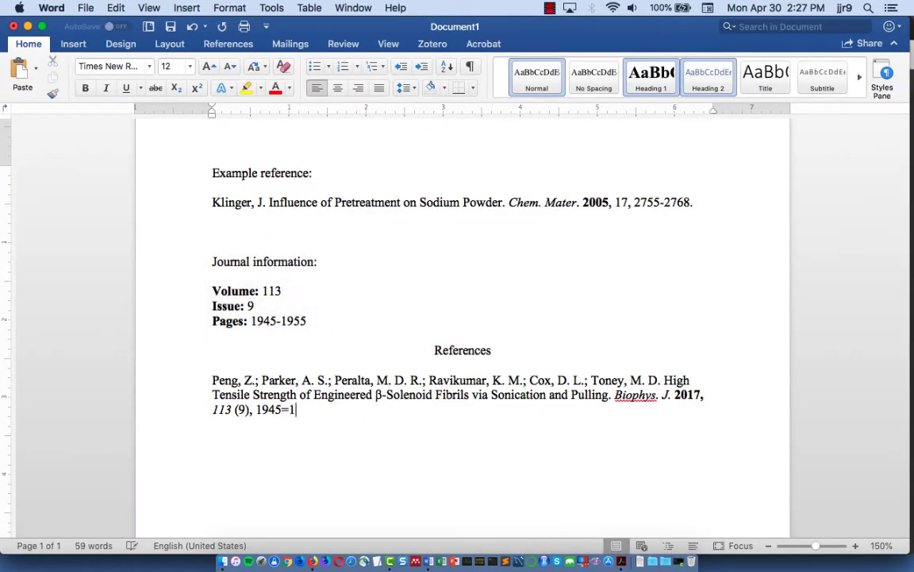
type("955")
key("BackSpace")
key("BackSpace")
key("BackSpace")
key("BackSpace")
key("BackSpace")
type("-1955.")
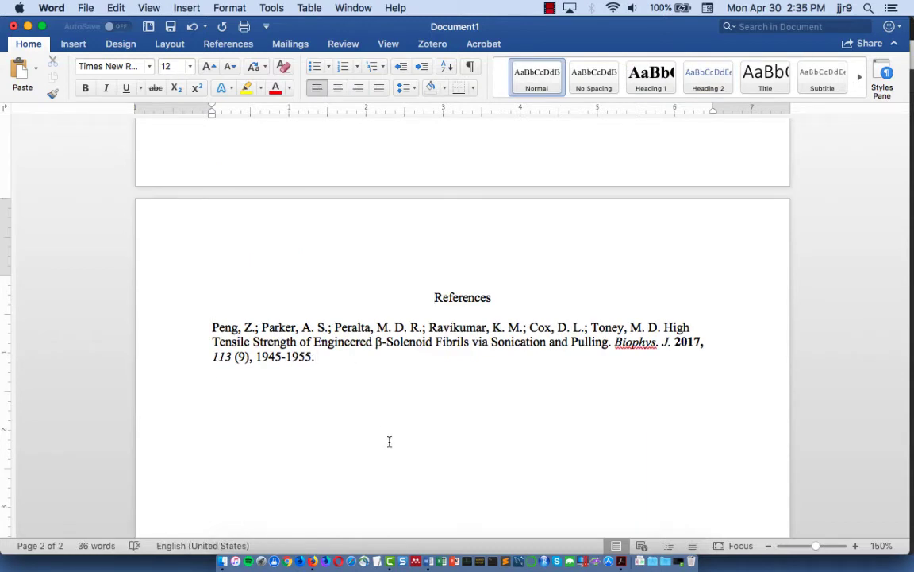
Step: Apply a 0.5-inch hanging indent to the whole reference entry
left_click(213, 327)
left_click_drag(213, 327, 318, 357)
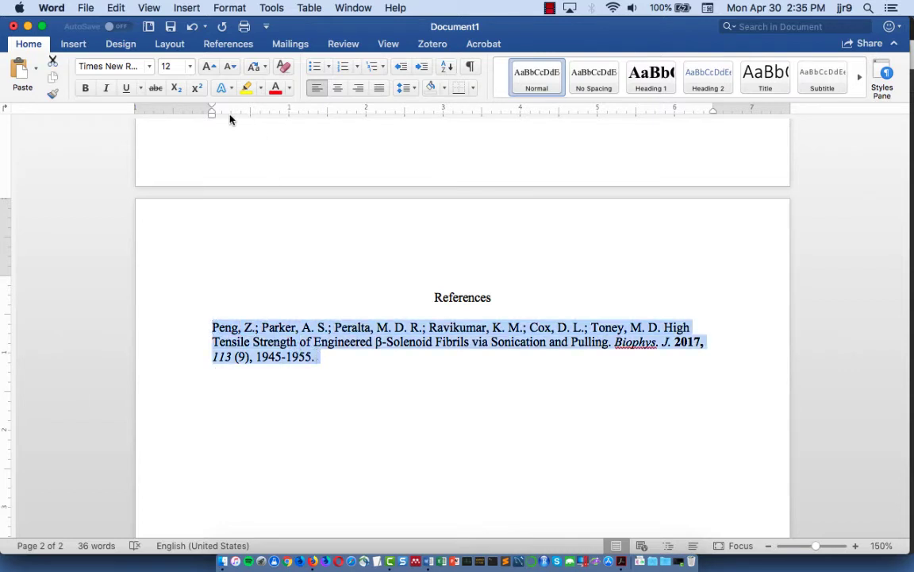
left_click_drag(210, 114, 251, 116)
left_click(397, 361)
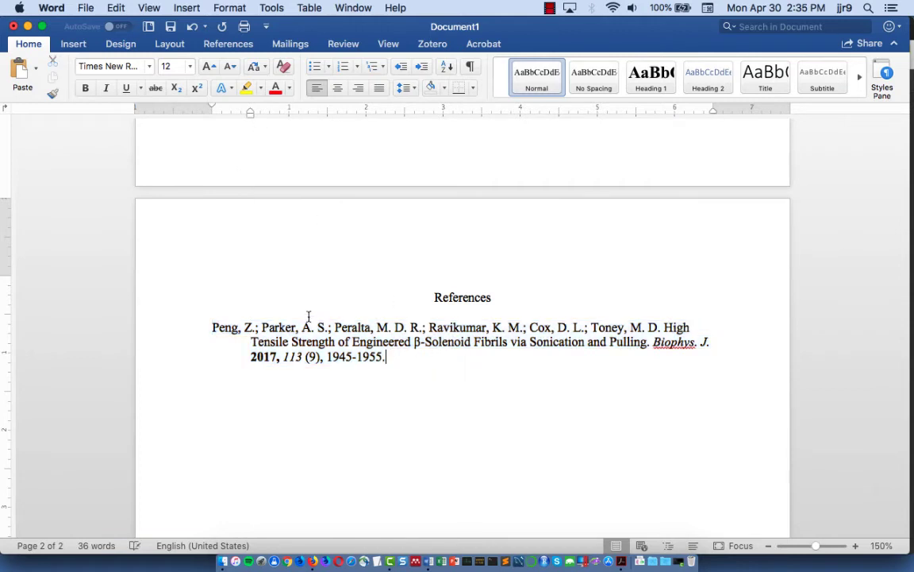
scroll(296, 300, "down", 2)
scroll(296, 299, "down", 1)
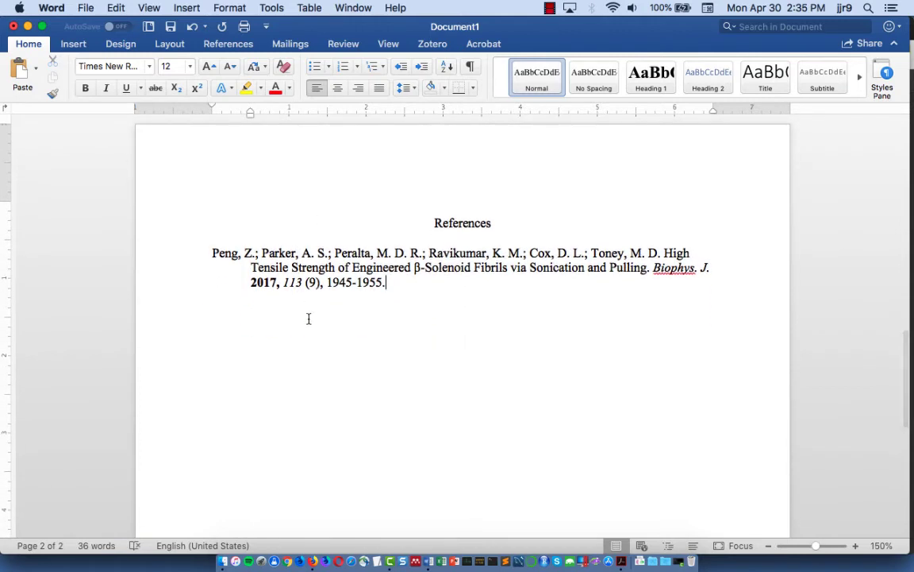
scroll(324, 345, "up", 2)
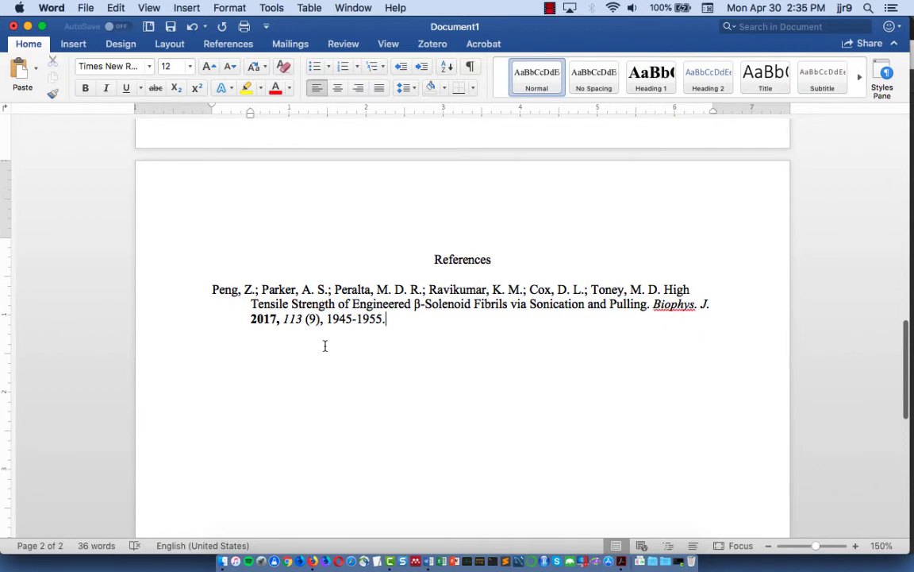
scroll(325, 345, "up", 2)
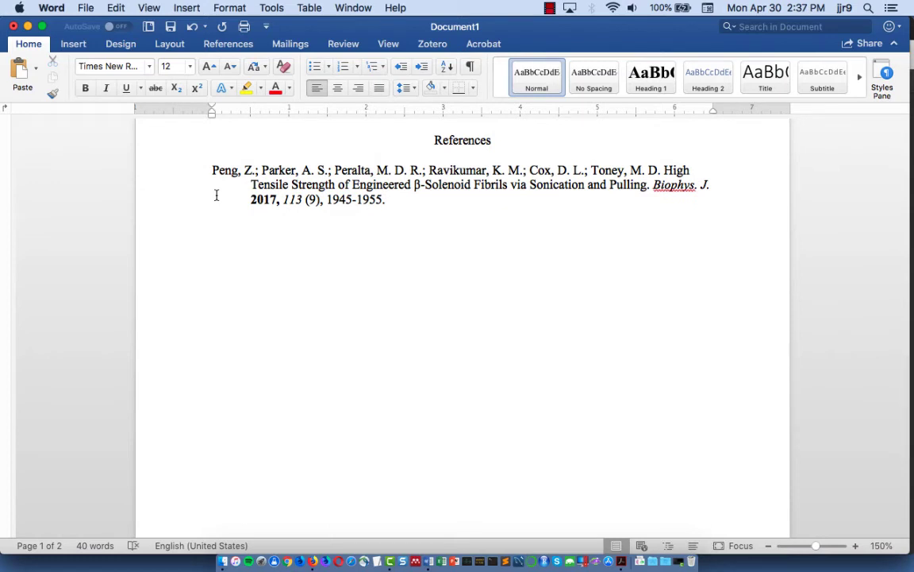
Step: Compare the in-text citation under the protein figure with the style guide's author-date examples in Firefox and the reference entry in Word
scroll(216, 196, "up", 10)
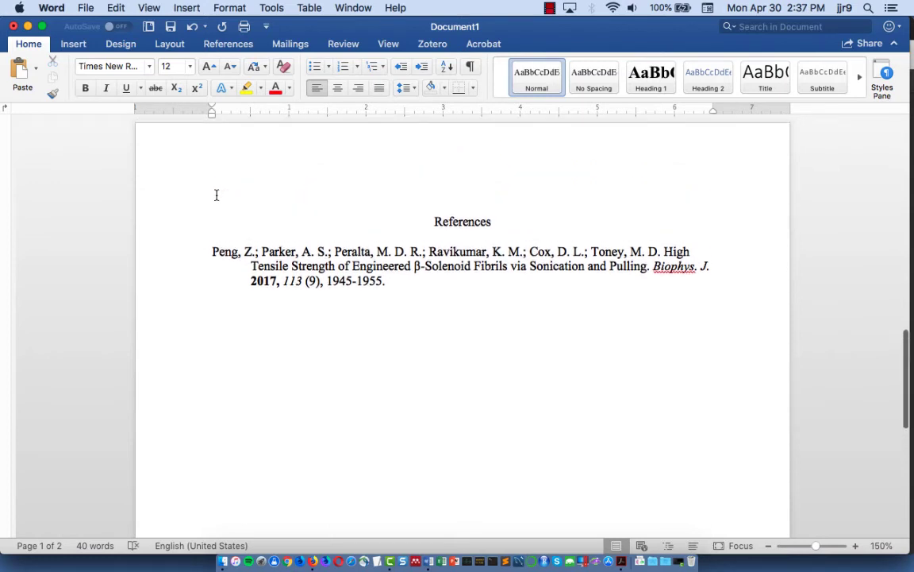
scroll(216, 195, "up", 4)
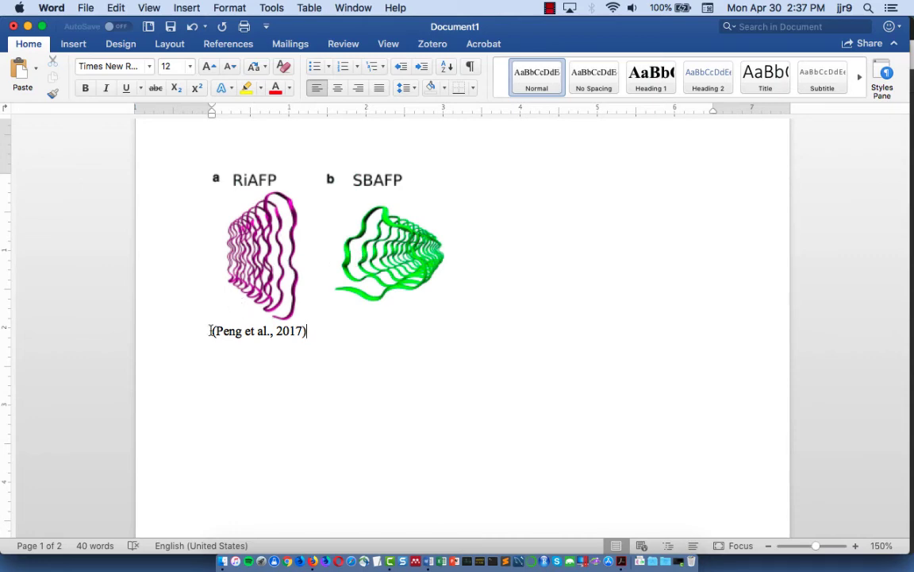
key("super+Tab")
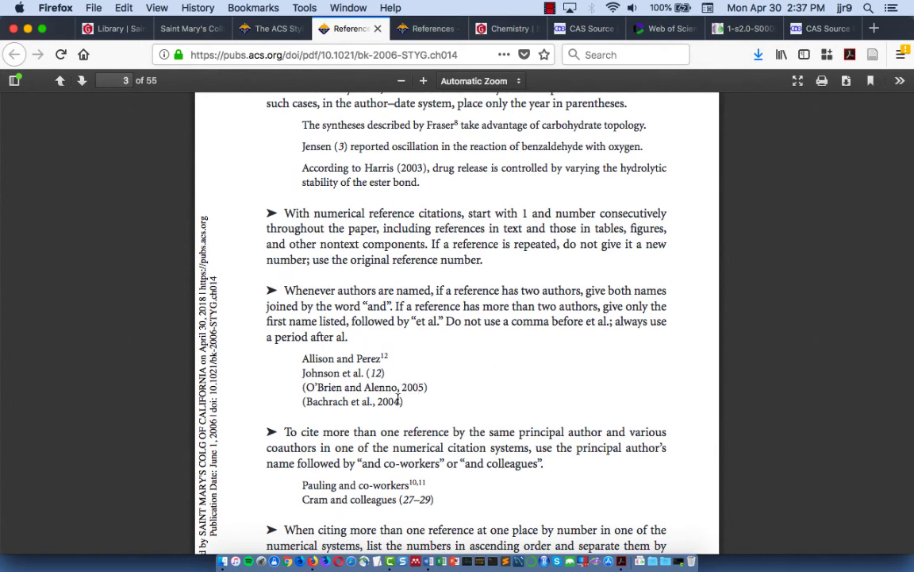
key("super+Tab")
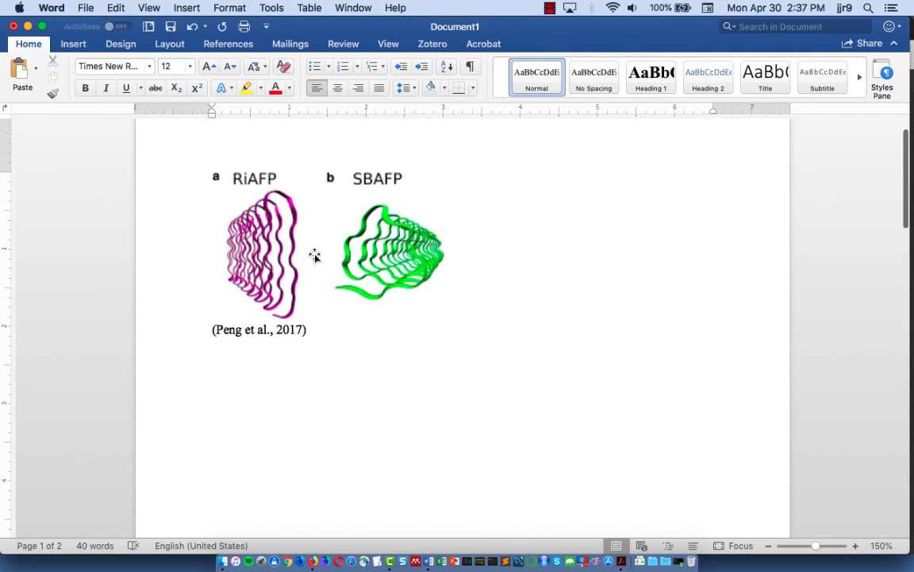
scroll(314, 254, "down", 1)
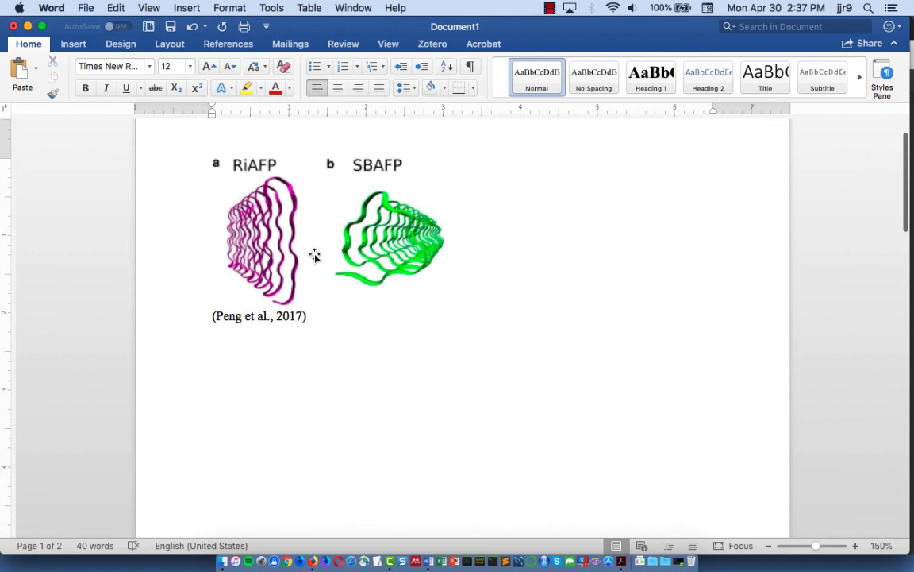
scroll(315, 254, "down", 5)
scroll(314, 253, "down", 13)
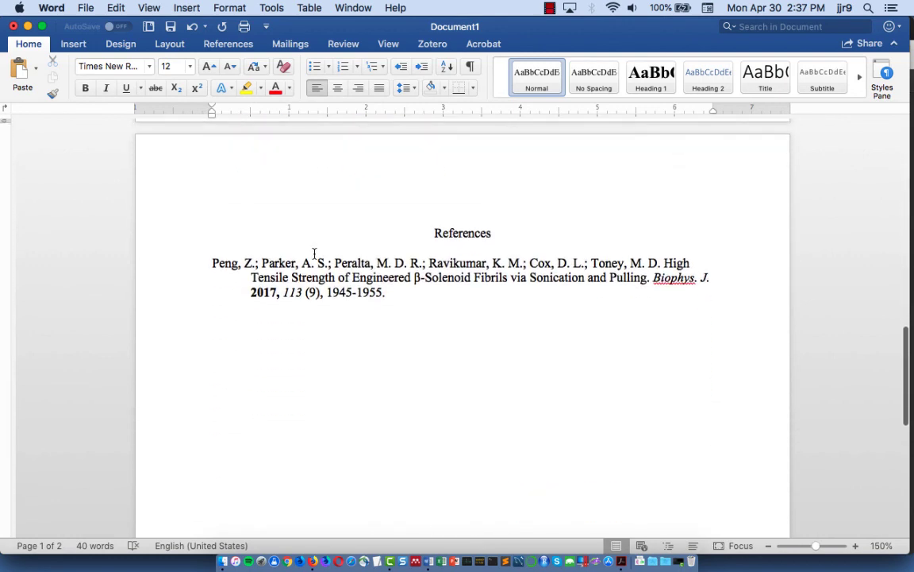